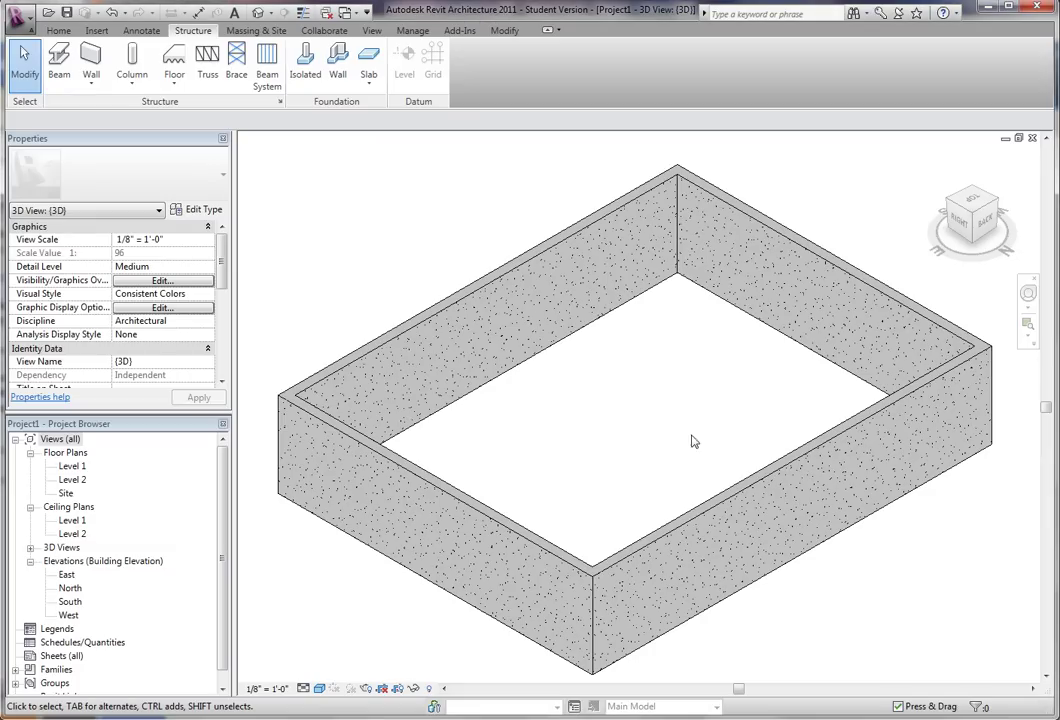
Place a Bearing Footing - 36" x 12" wall foundation under the whole chain of concrete walls
key("Tab")
left_click(745, 492)
left_click(648, 393)
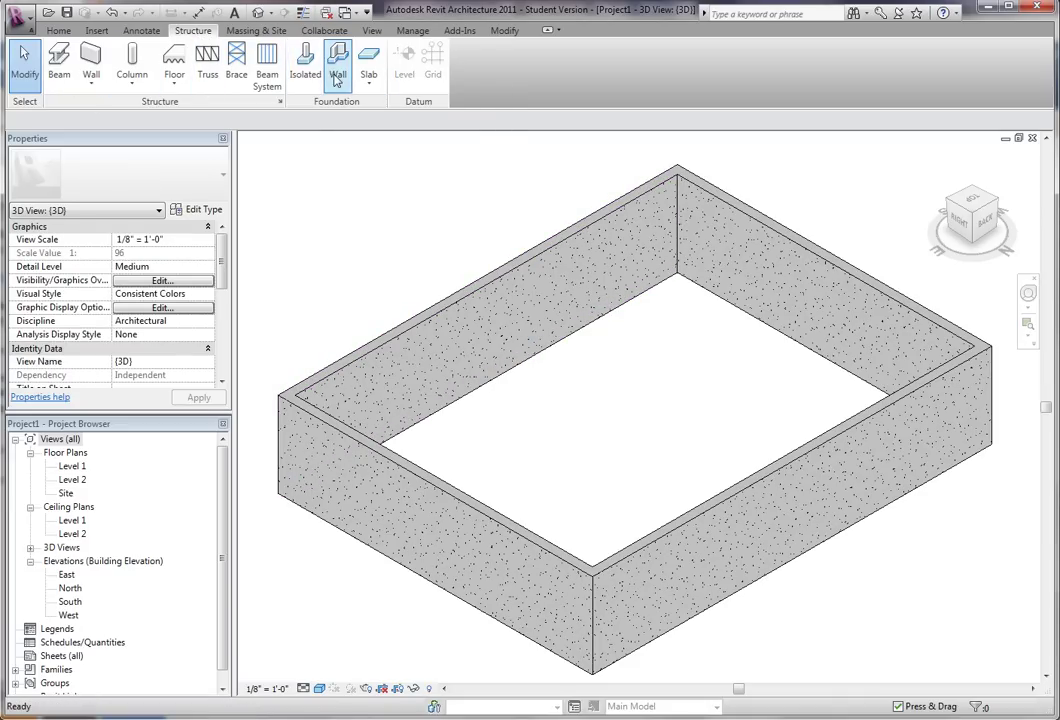
left_click(337, 78)
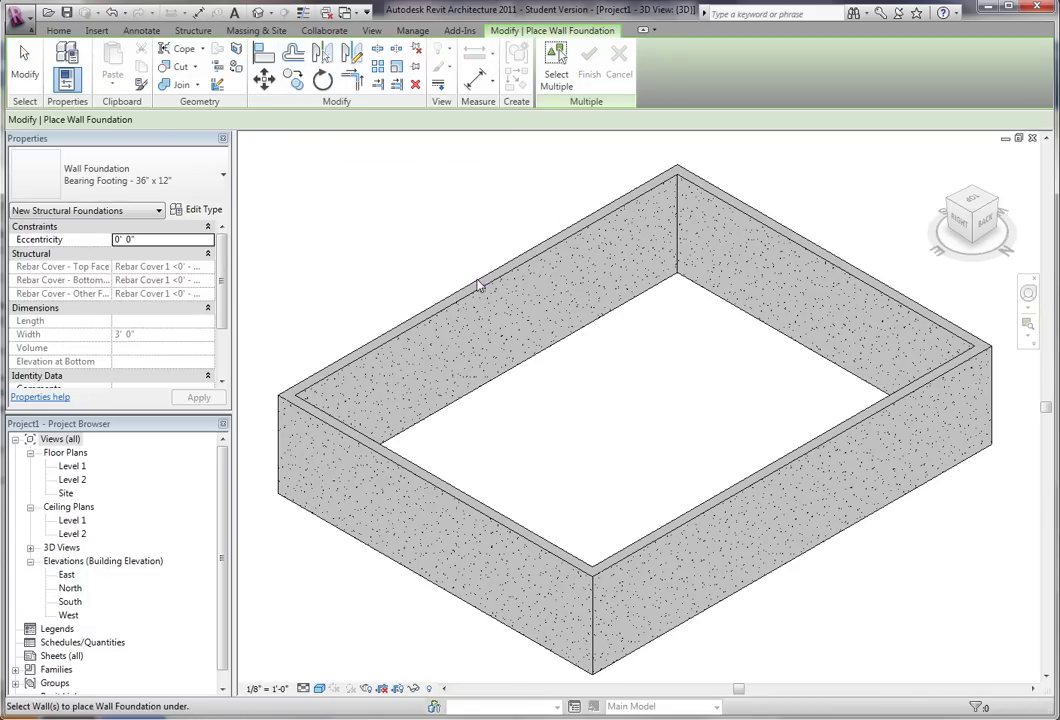
key("Tab")
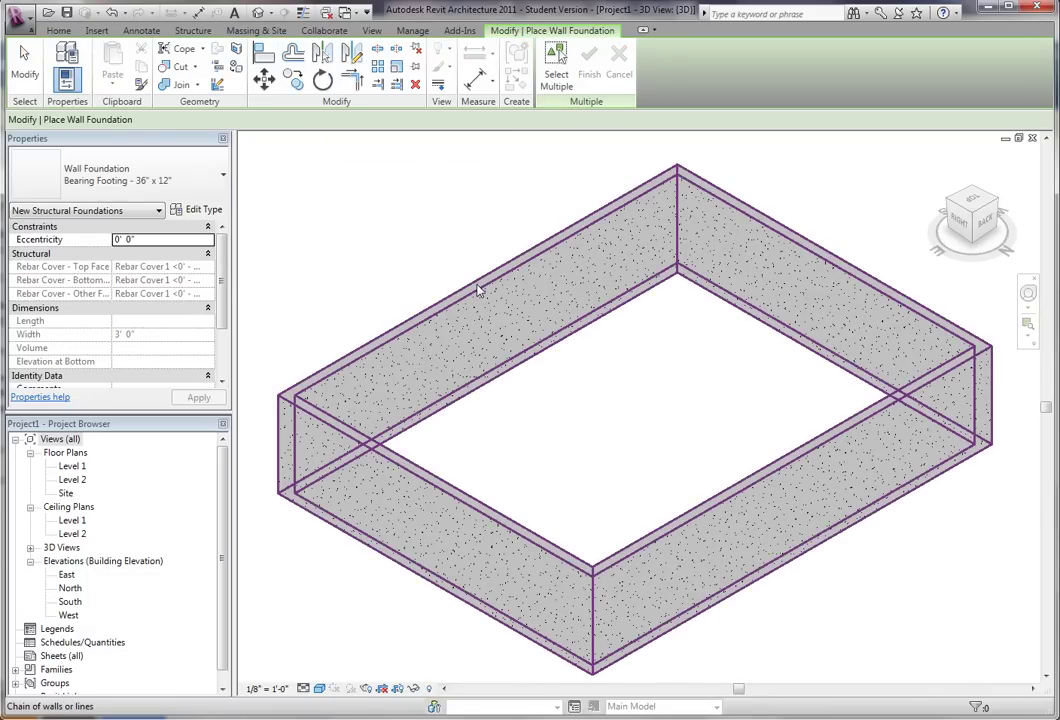
left_click(479, 290)
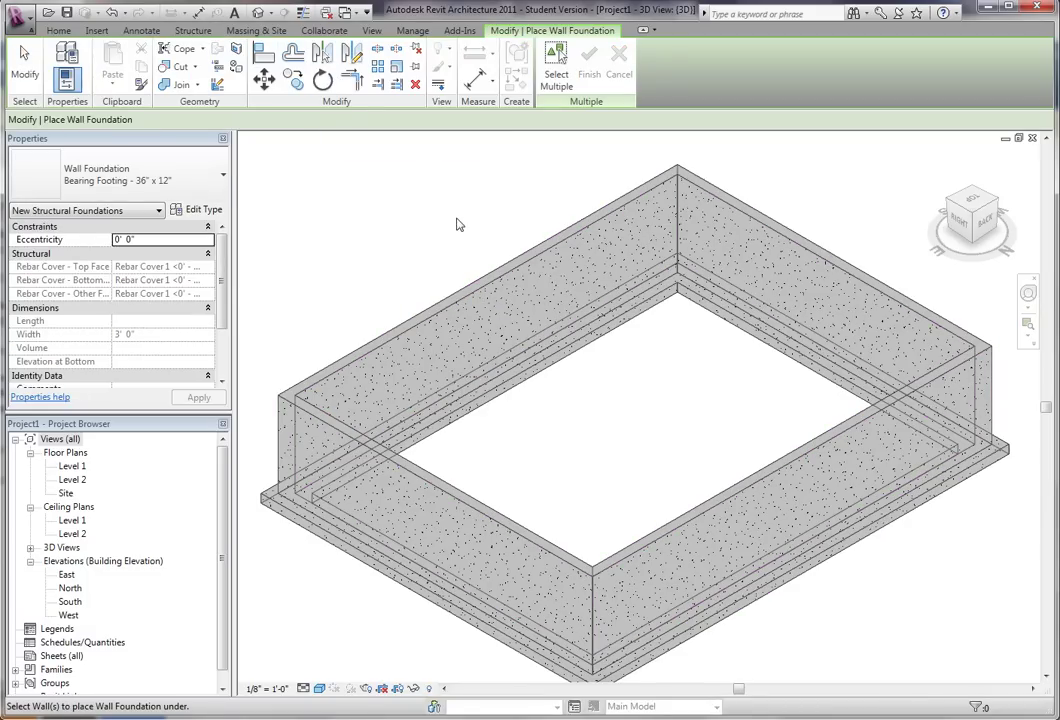
scroll(897, 579, "up", 2)
middle_click_drag(897, 579, 861, 549)
scroll(862, 530, "down", 3)
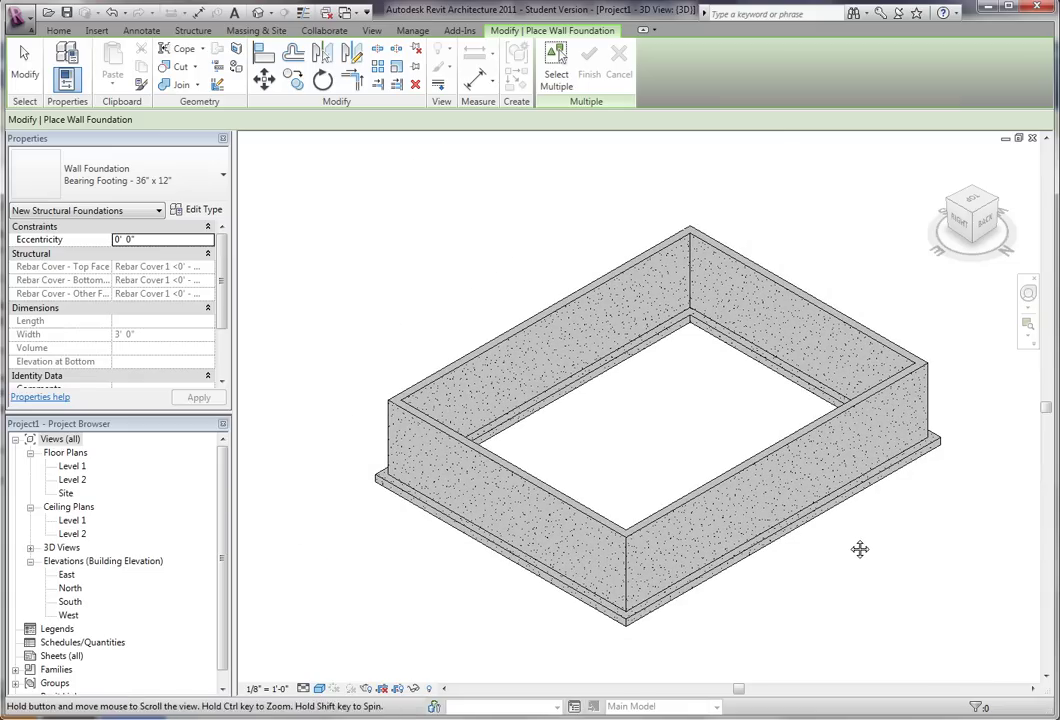
Open the Level 1 floor plan and, from its elevation marker, the North elevation around the five reference planes
double_click(68, 468)
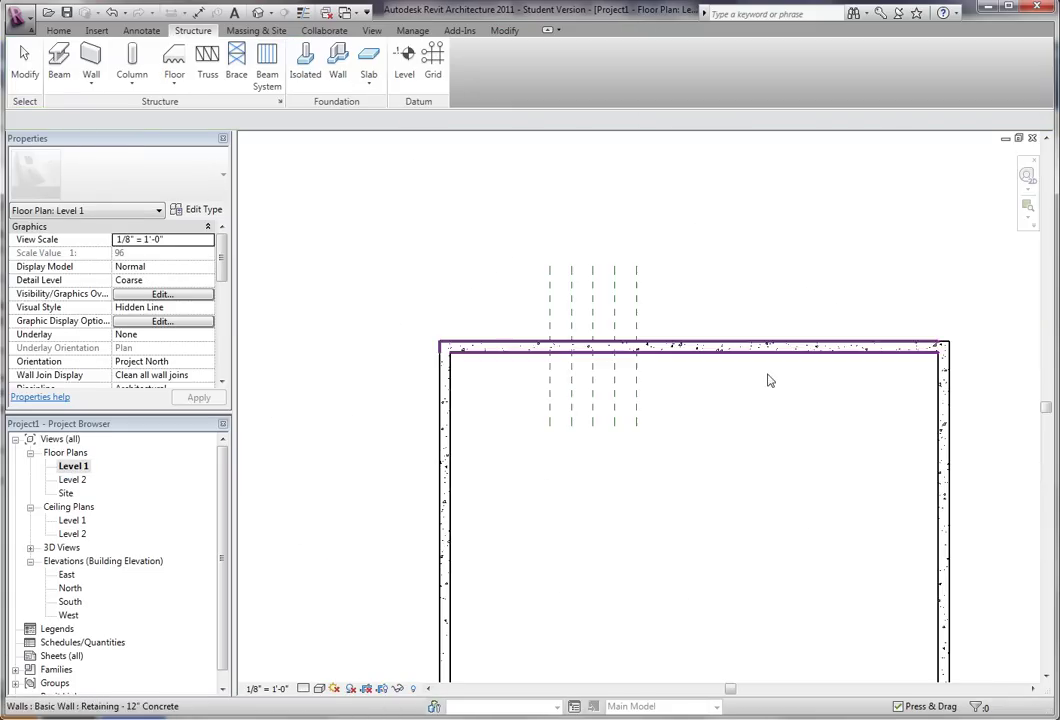
scroll(513, 350, "up", 2)
scroll(513, 350, "up", 2)
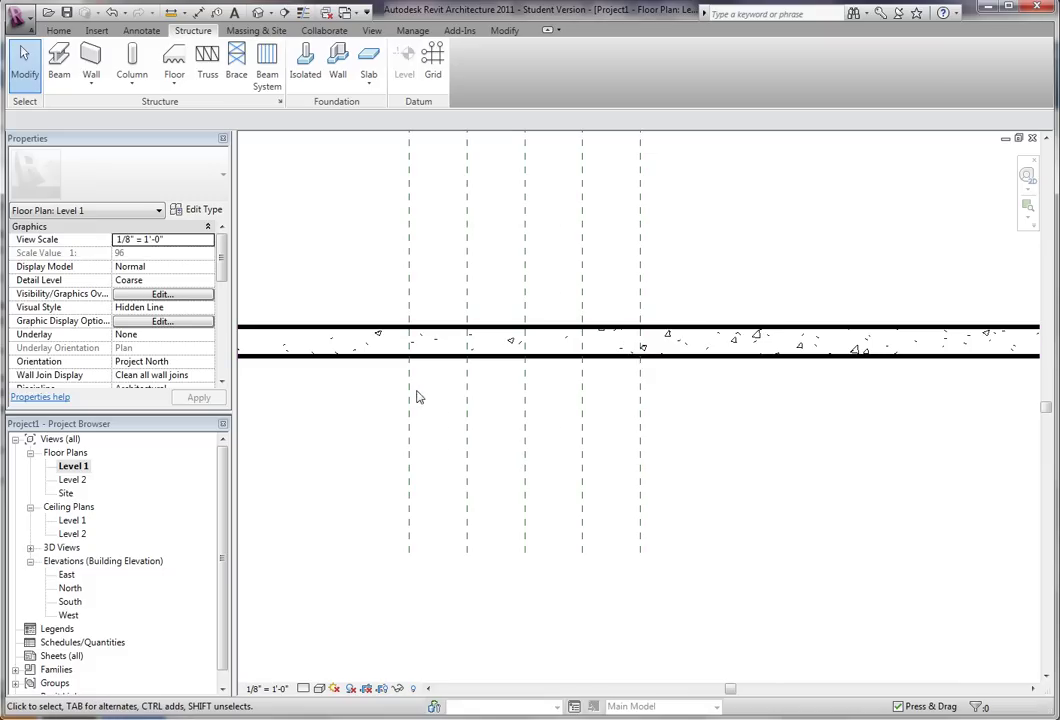
scroll(615, 338, "down", 6)
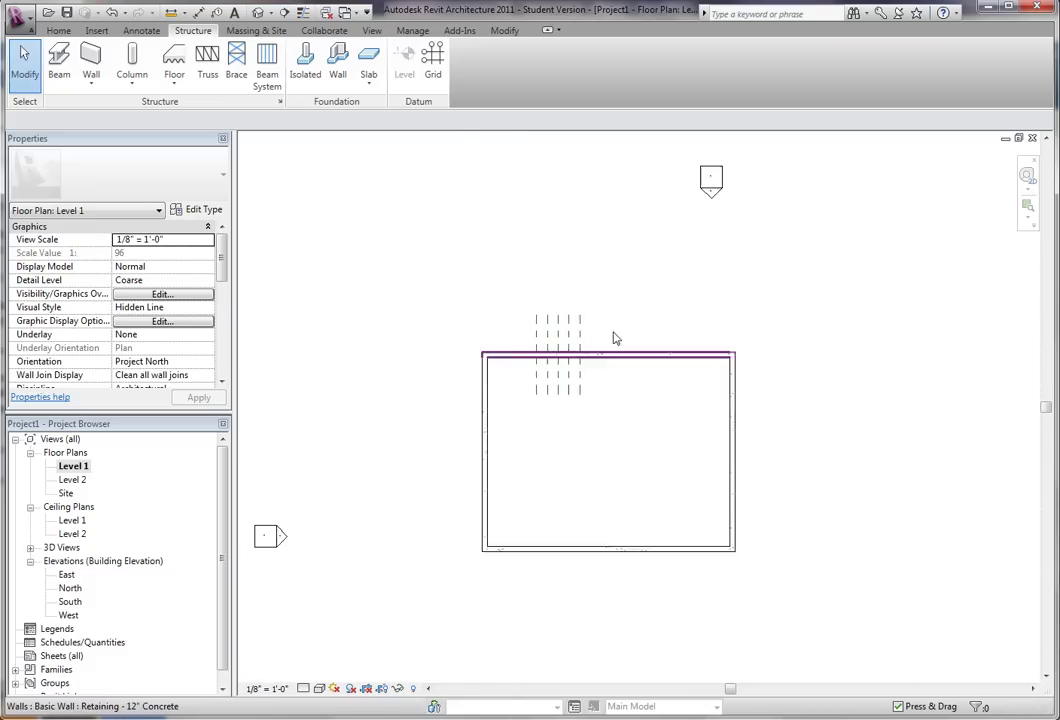
scroll(615, 338, "down", 1)
left_click(686, 220)
left_click(716, 264)
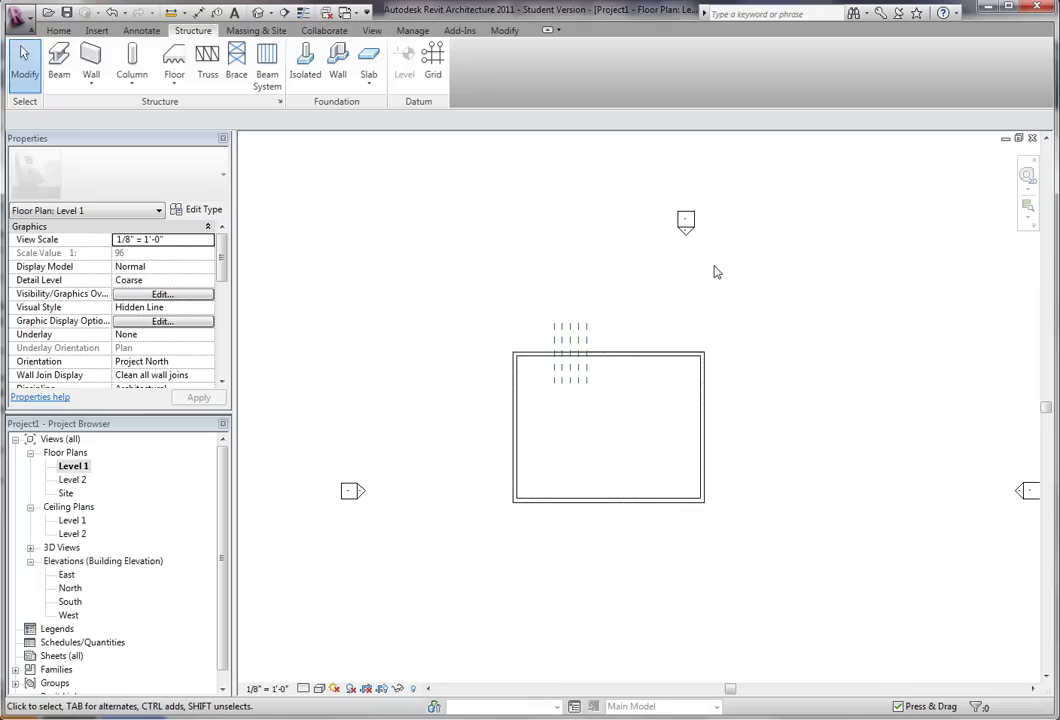
scroll(619, 267, "up", 2)
middle_click_drag(620, 268, 665, 241)
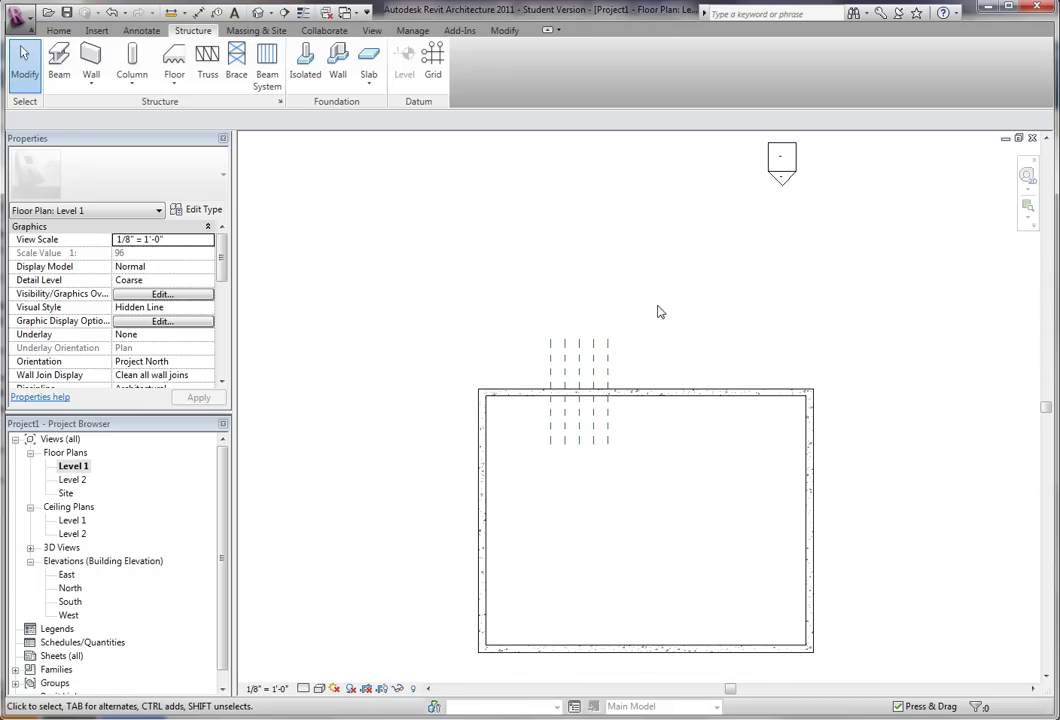
double_click(781, 175)
scroll(808, 372, "up", 3)
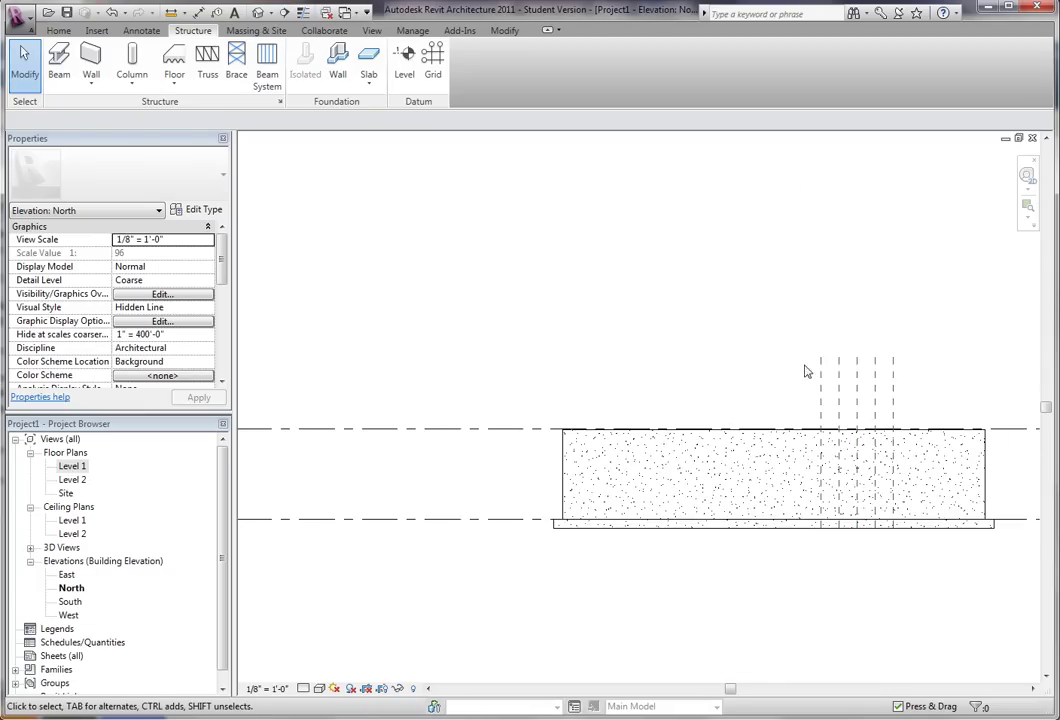
scroll(724, 402, "up", 4)
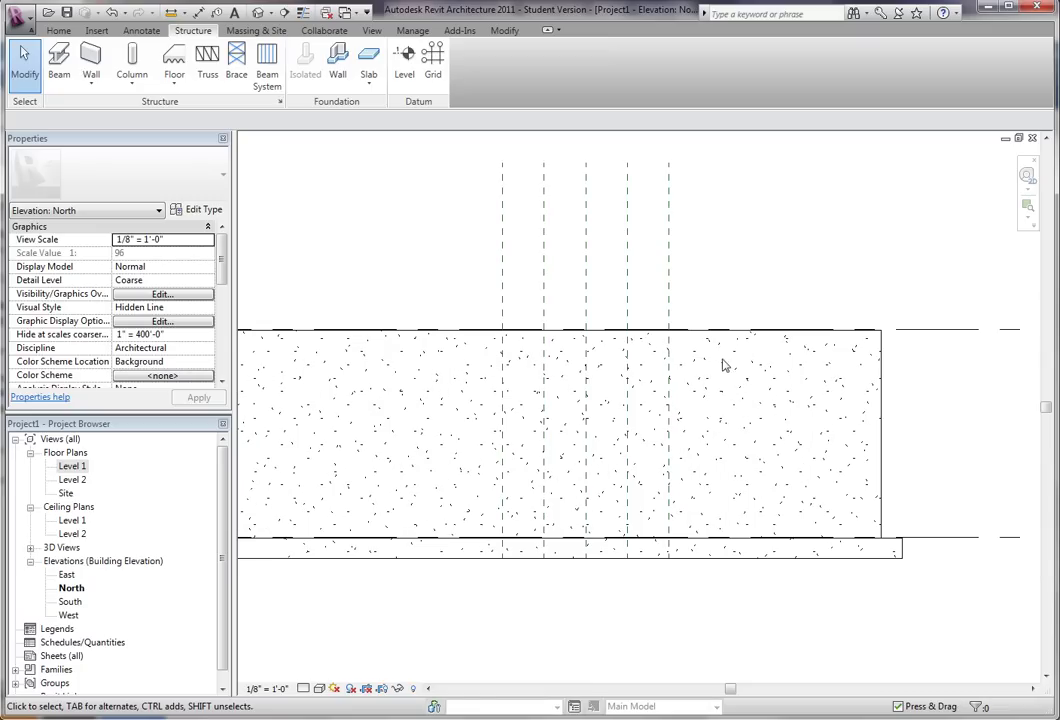
key("s")
key("l")
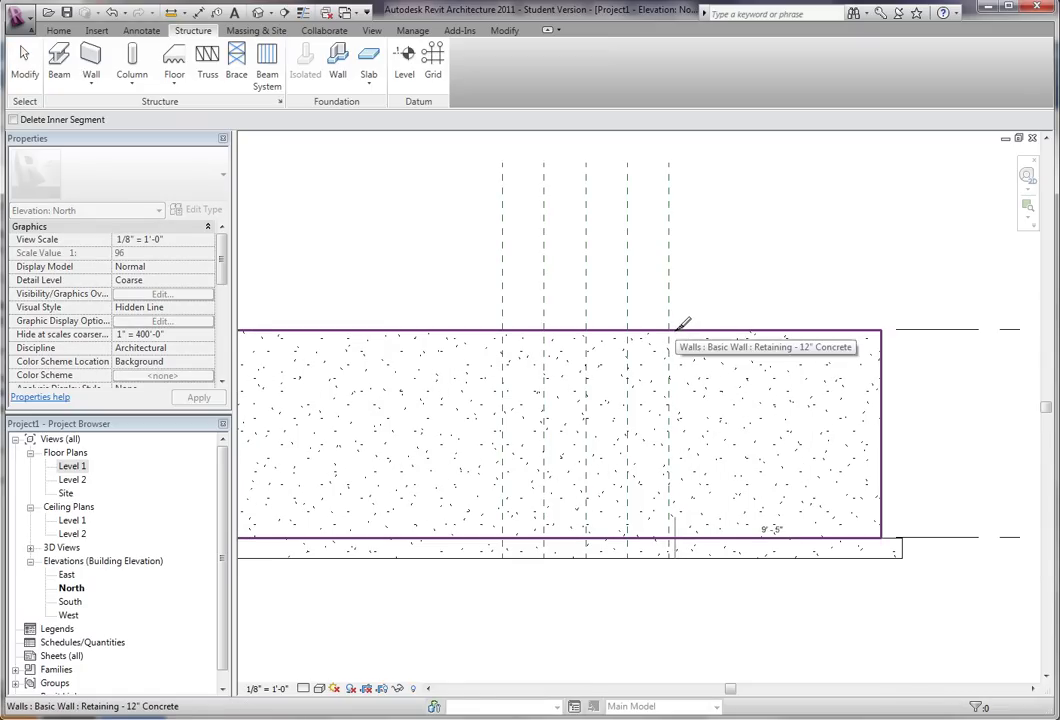
key("Escape")
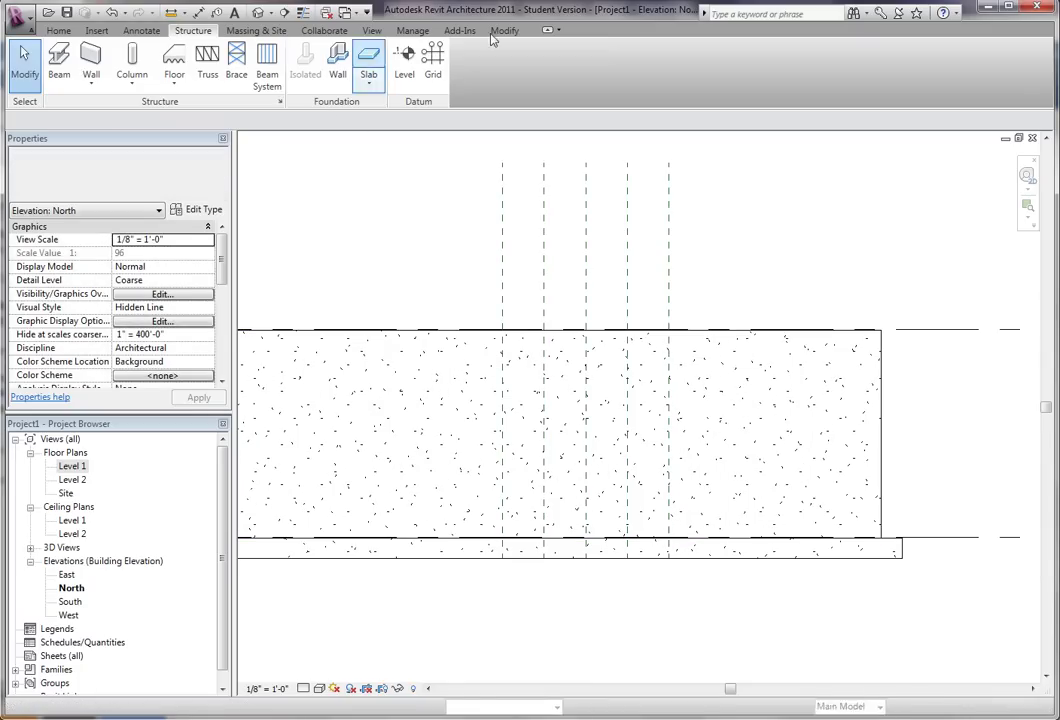
Split the north retaining wall at each of the five reference planes with Split Element
left_click(509, 32)
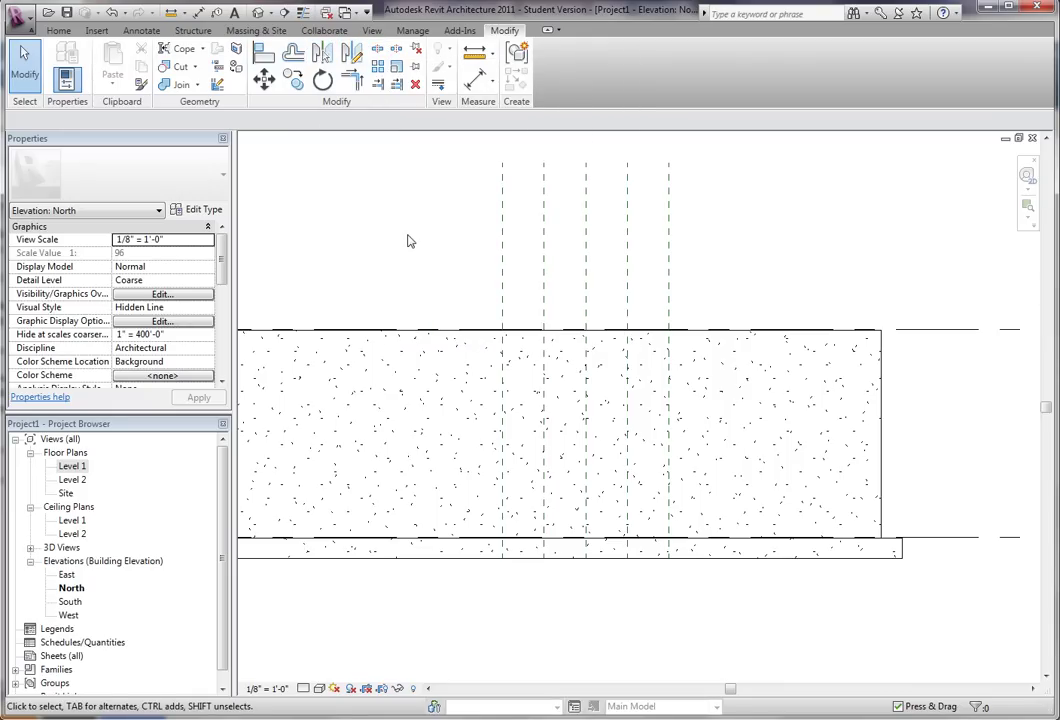
key("s")
key("l")
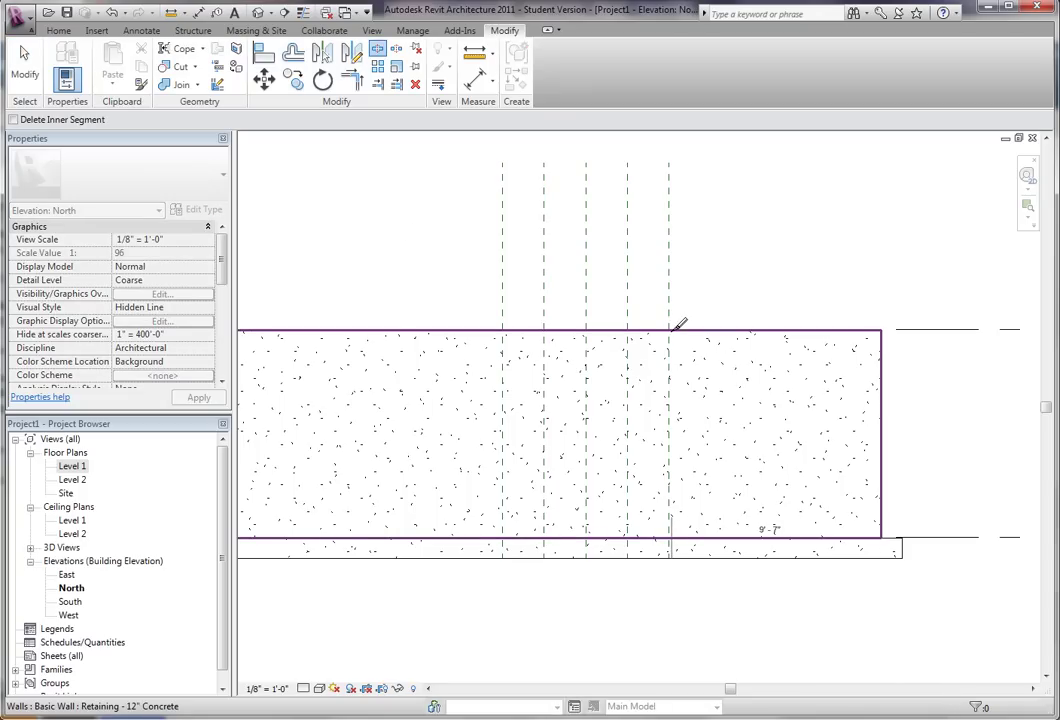
left_click(672, 327)
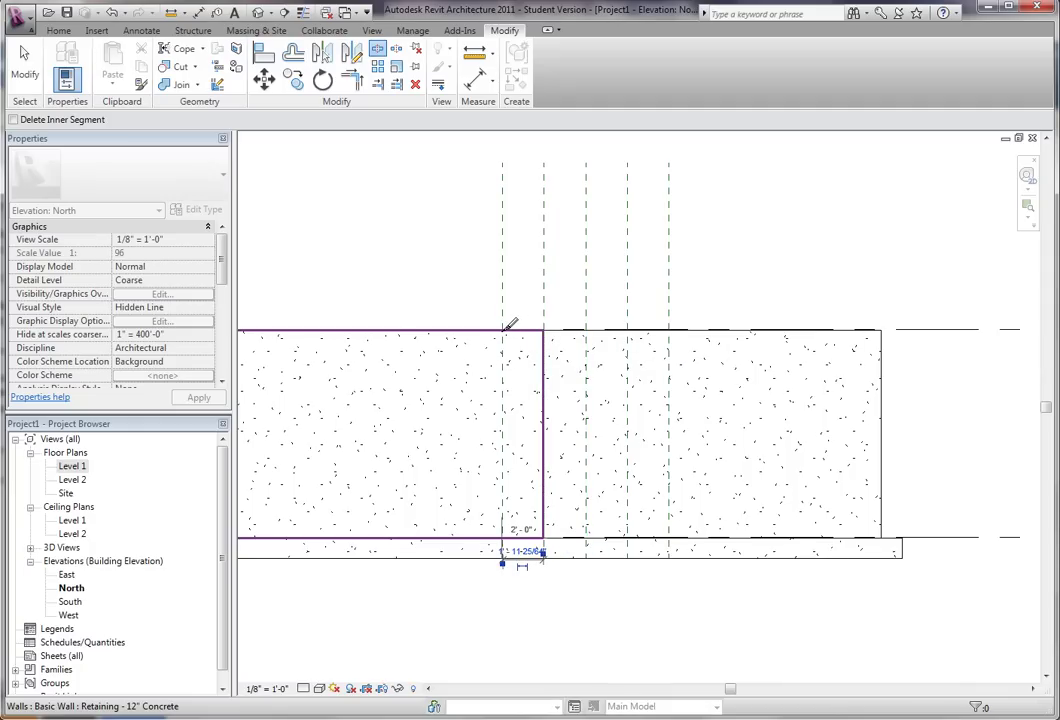
key("Escape")
key("a")
key("l")
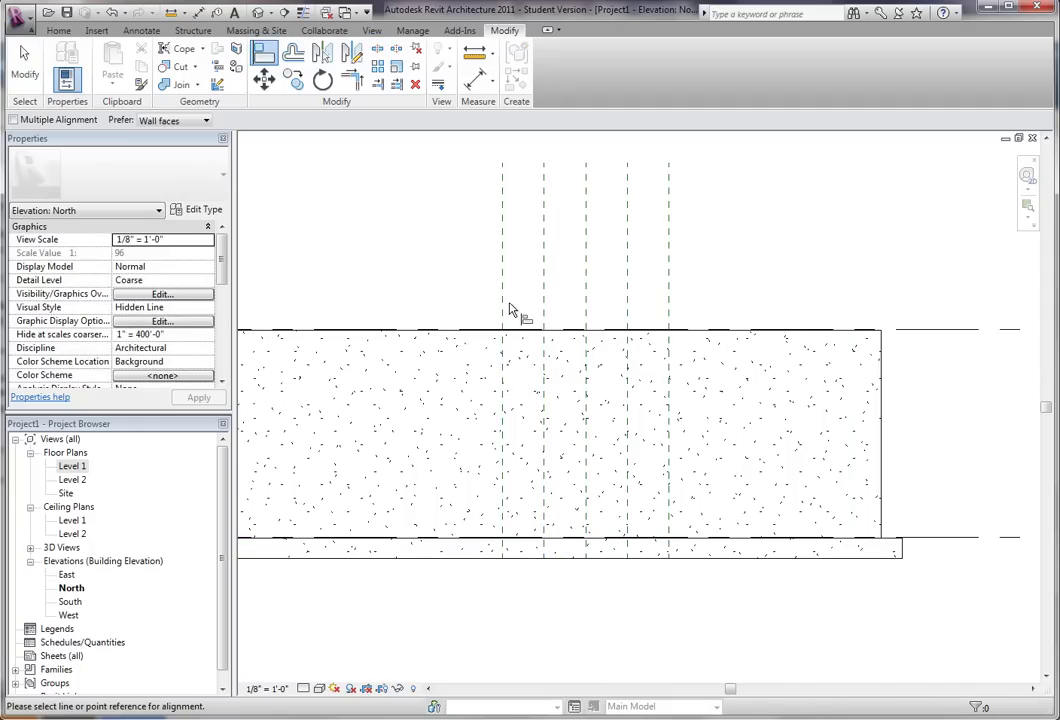
key("Escape")
Set the base offset of the wall segment between the first and second reference planes to 1'
left_click(566, 336)
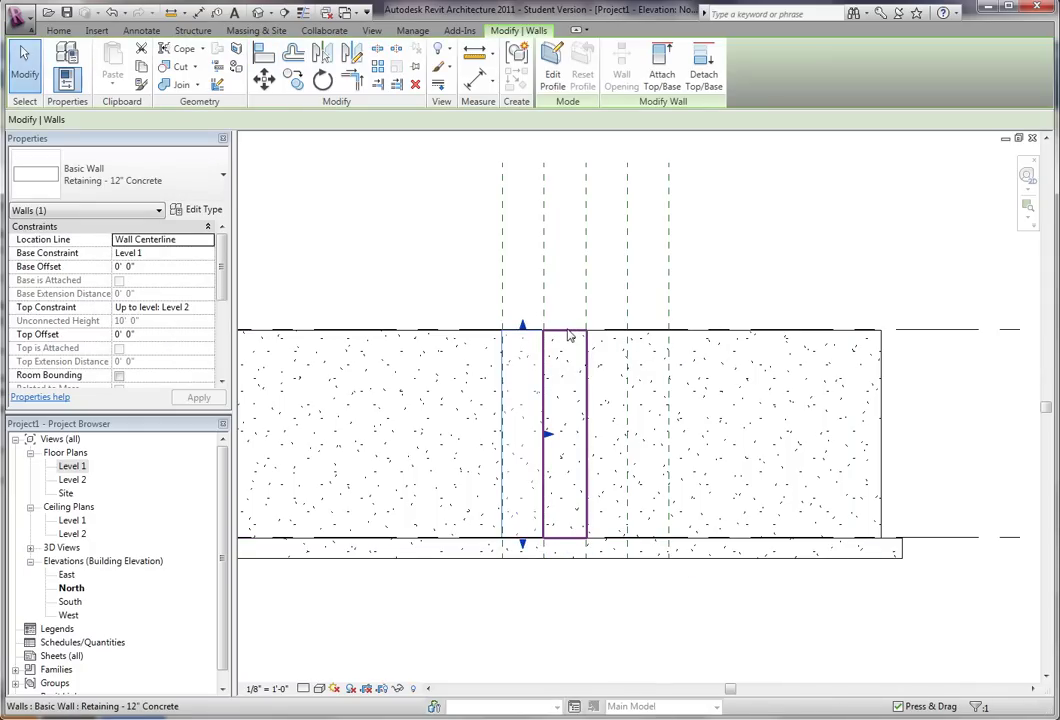
left_click(580, 327, "ctrl")
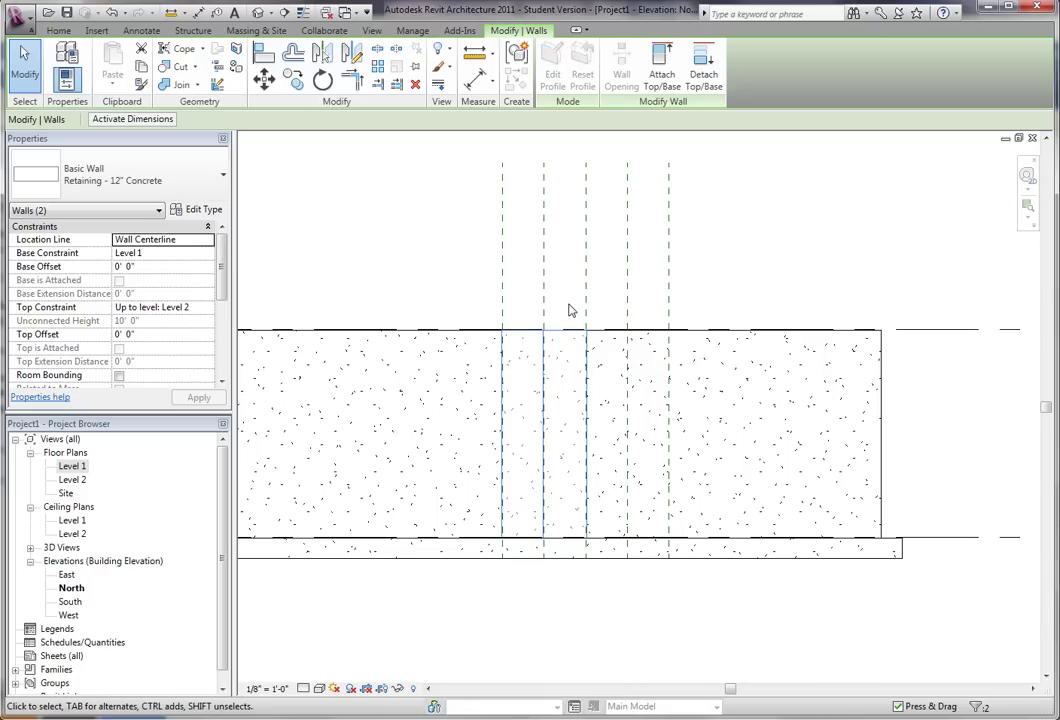
left_click(554, 315)
left_click(530, 340)
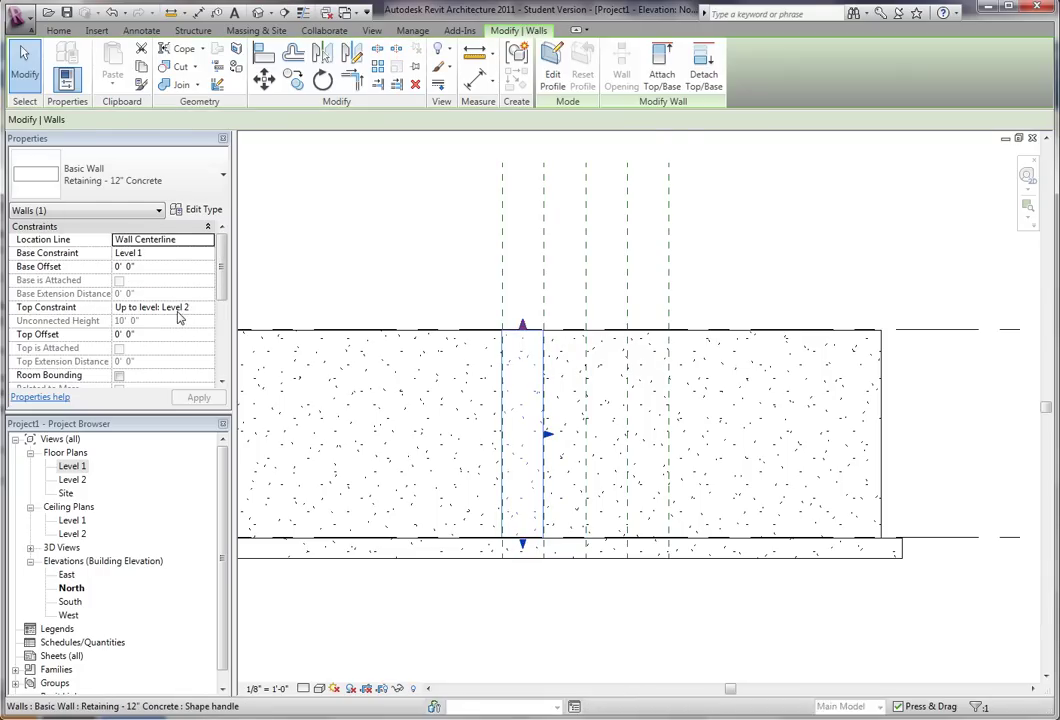
left_click(154, 267)
type("1")
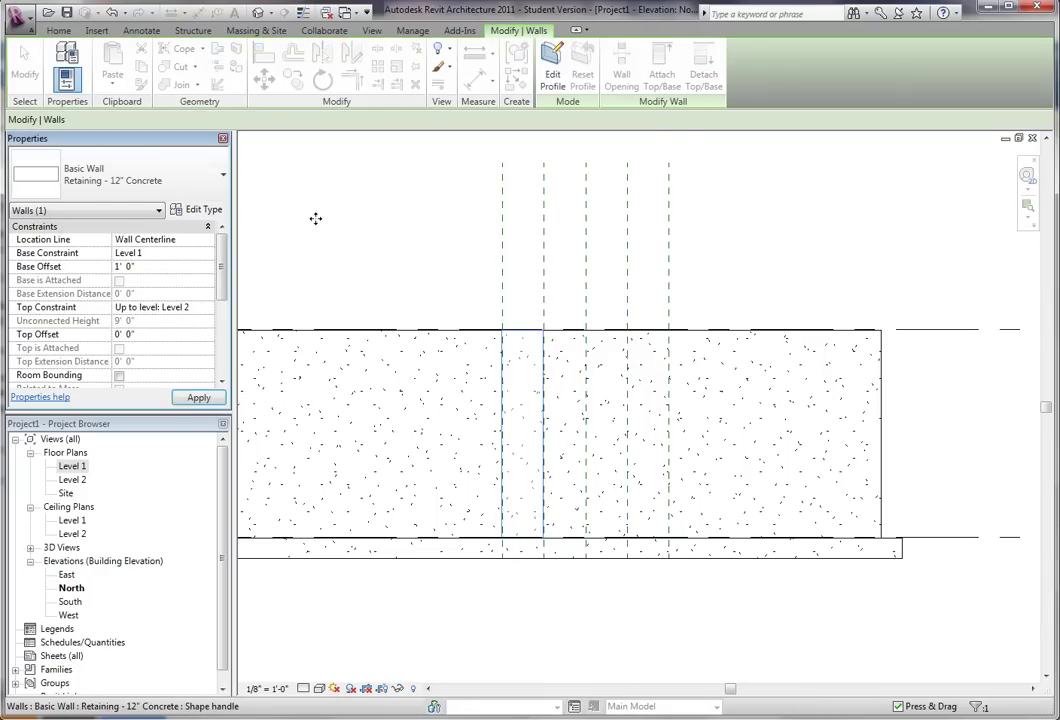
Set the base offset of the wall segment between the second and third reference planes to 2'
left_click(566, 336)
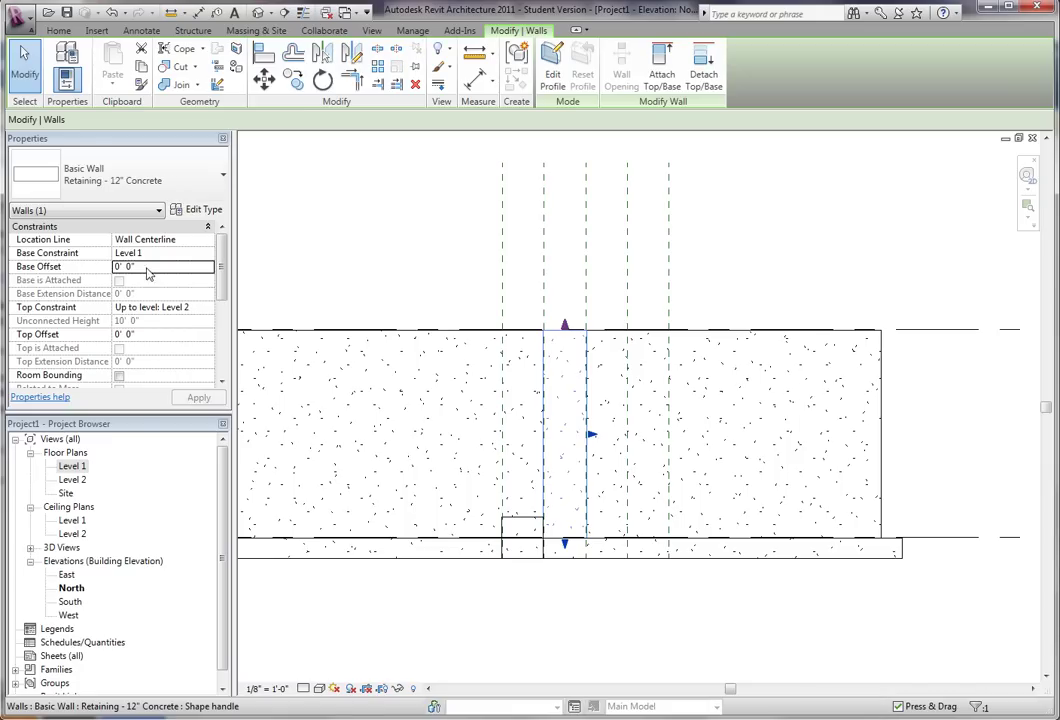
left_click(147, 267)
type("2")
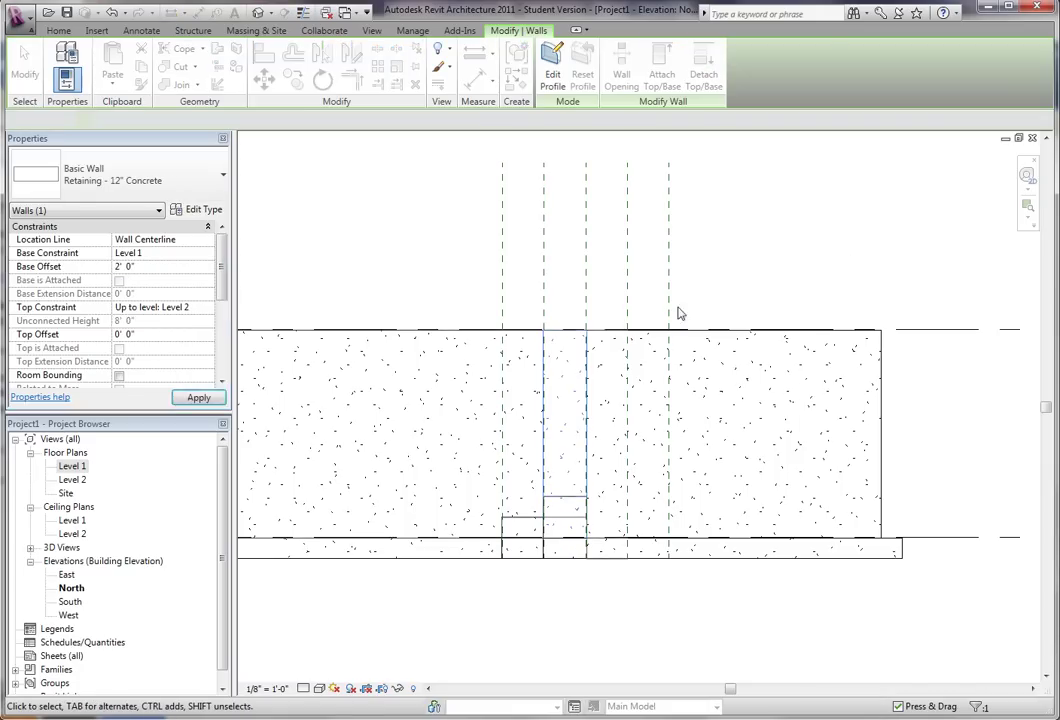
left_click(679, 308)
Set the base offset of the wall segment between the third and fourth reference planes to 3'
left_click(610, 336)
left_click(151, 267)
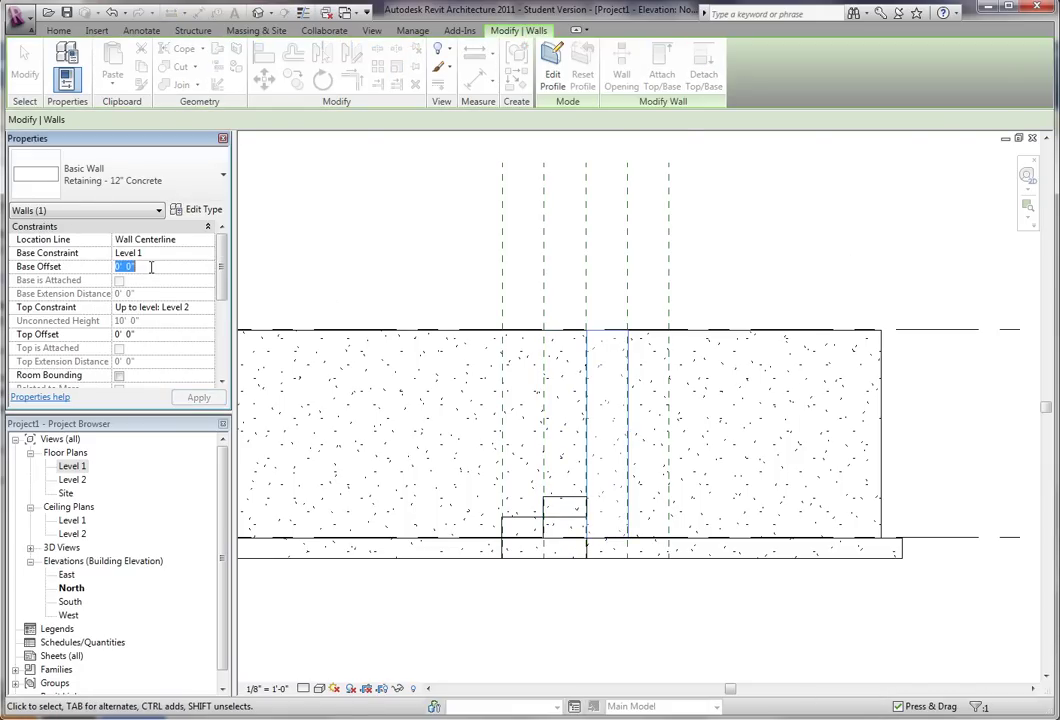
type("3")
left_click(833, 303)
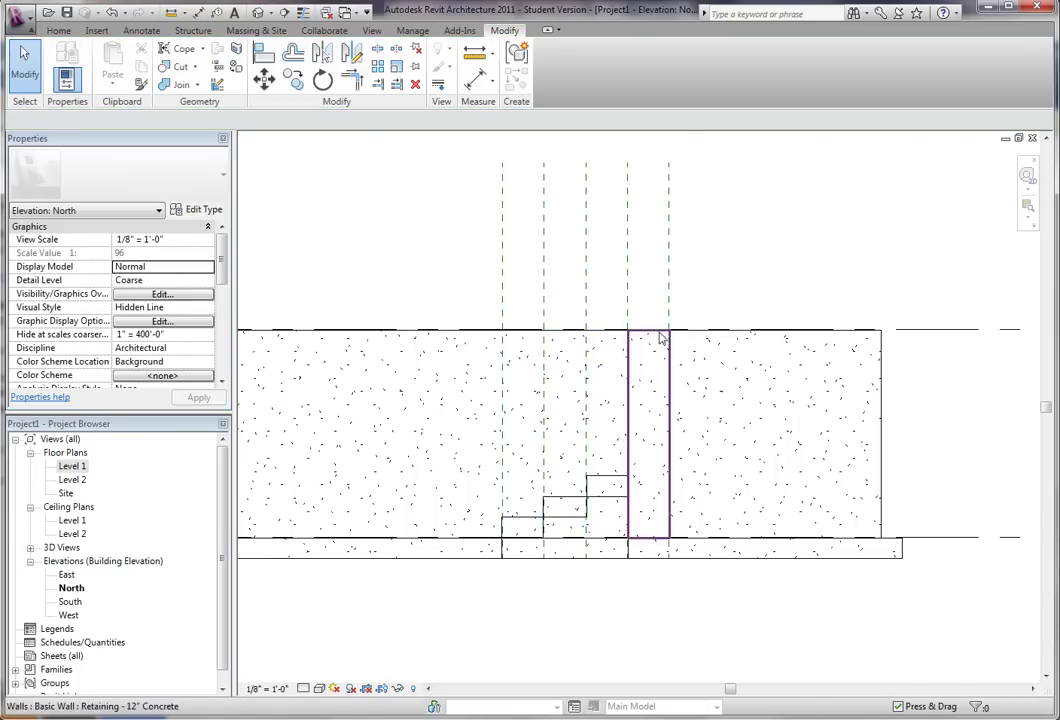
Set the base offset of the wall segment between the fourth and fifth reference planes to 4', and check the stepped footing in 3D
left_click(660, 336)
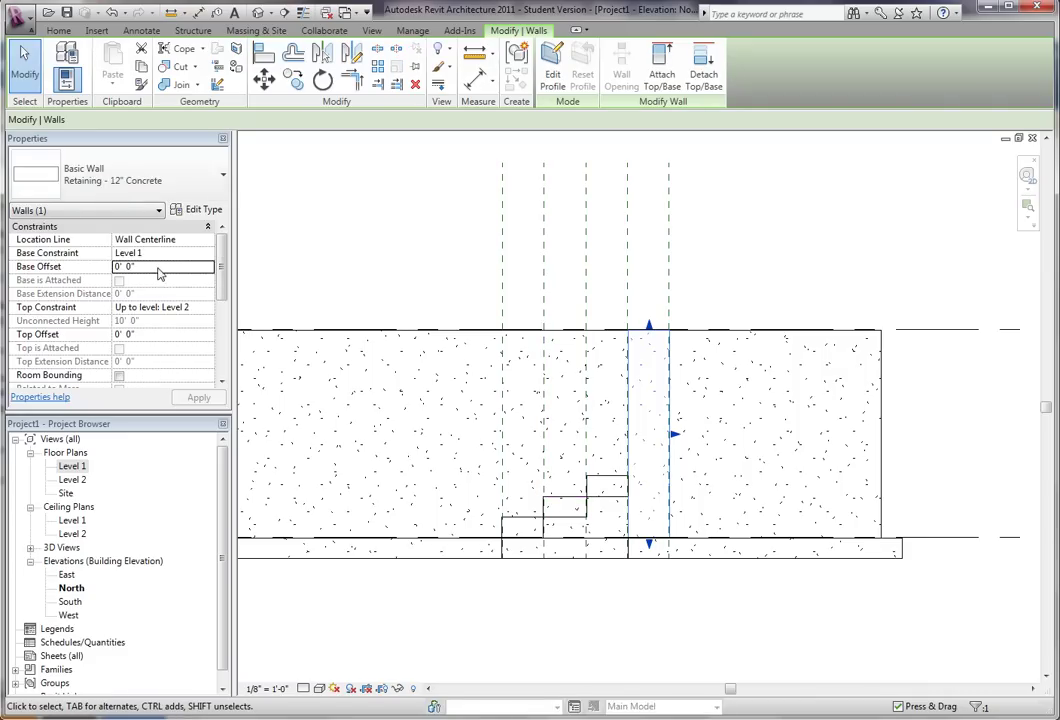
left_click(158, 268)
type("4")
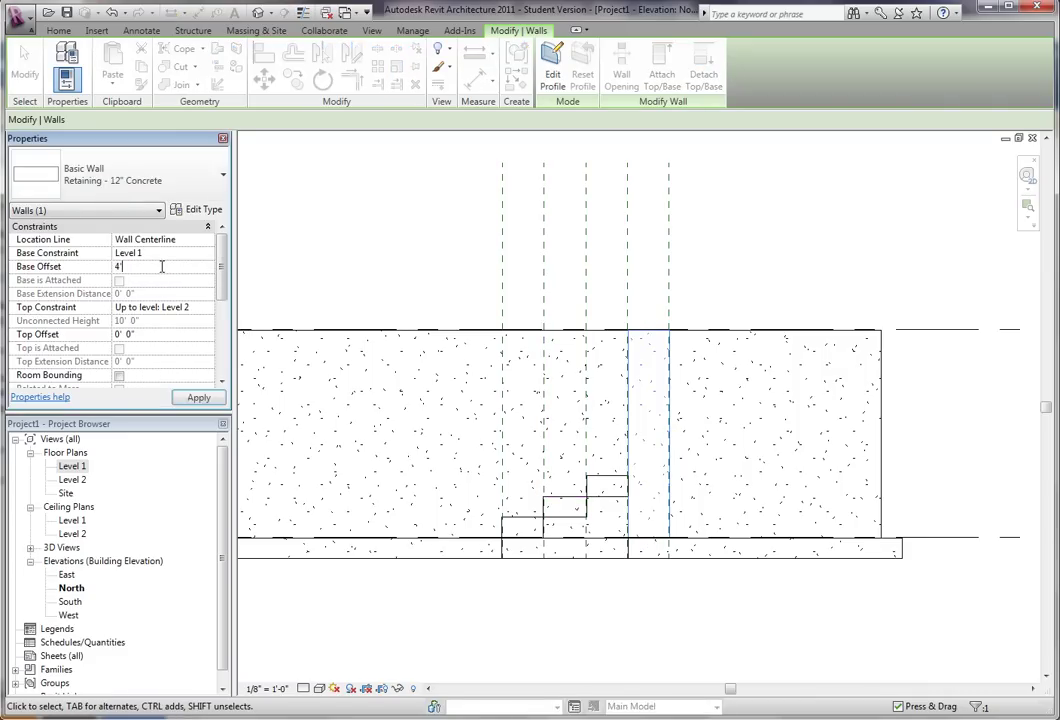
left_click(868, 232)
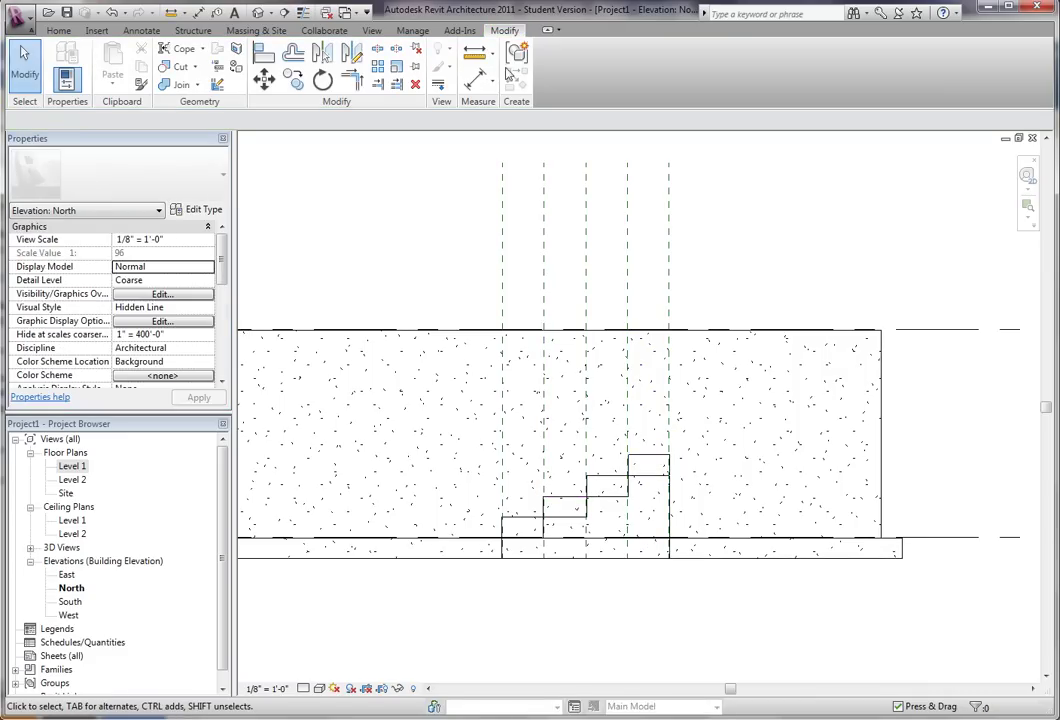
left_click(258, 13)
scroll(845, 516, "up", 5)
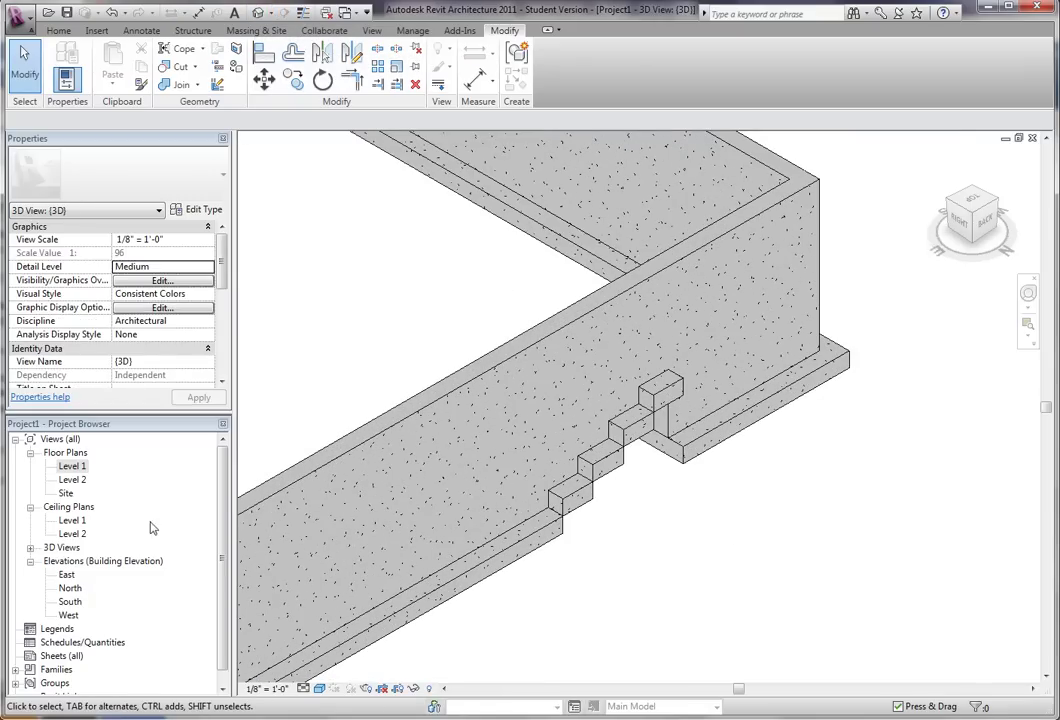
Delete the four leftmost reference planes crossing the north wall in the Level 1 floor plan
double_click(72, 467)
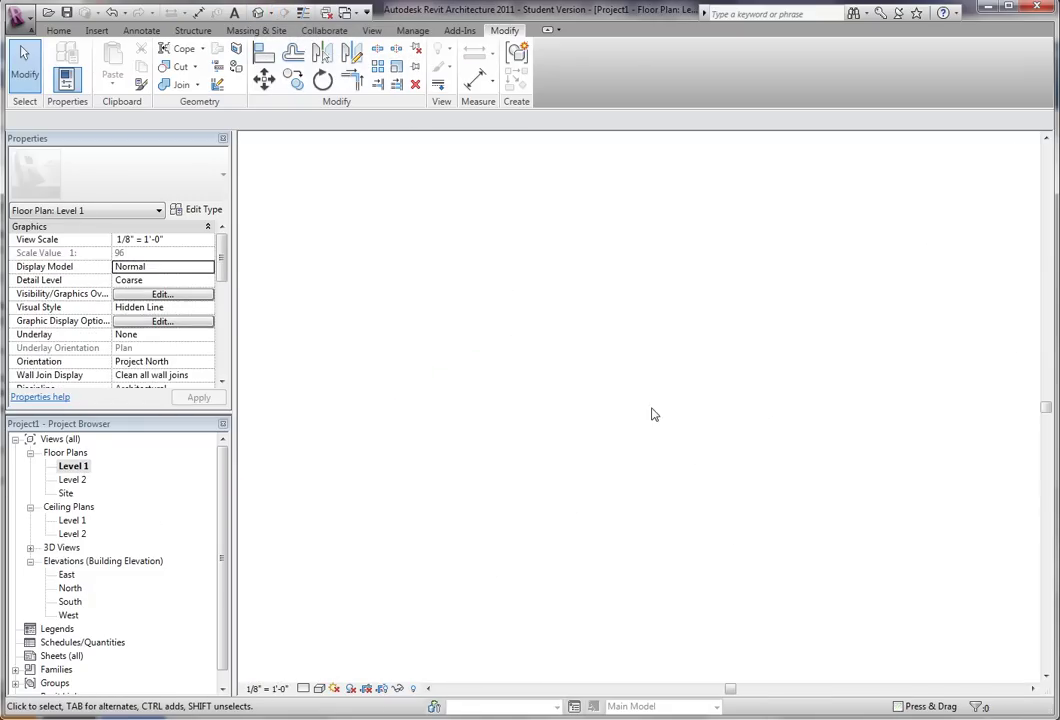
scroll(522, 460, "up", 2)
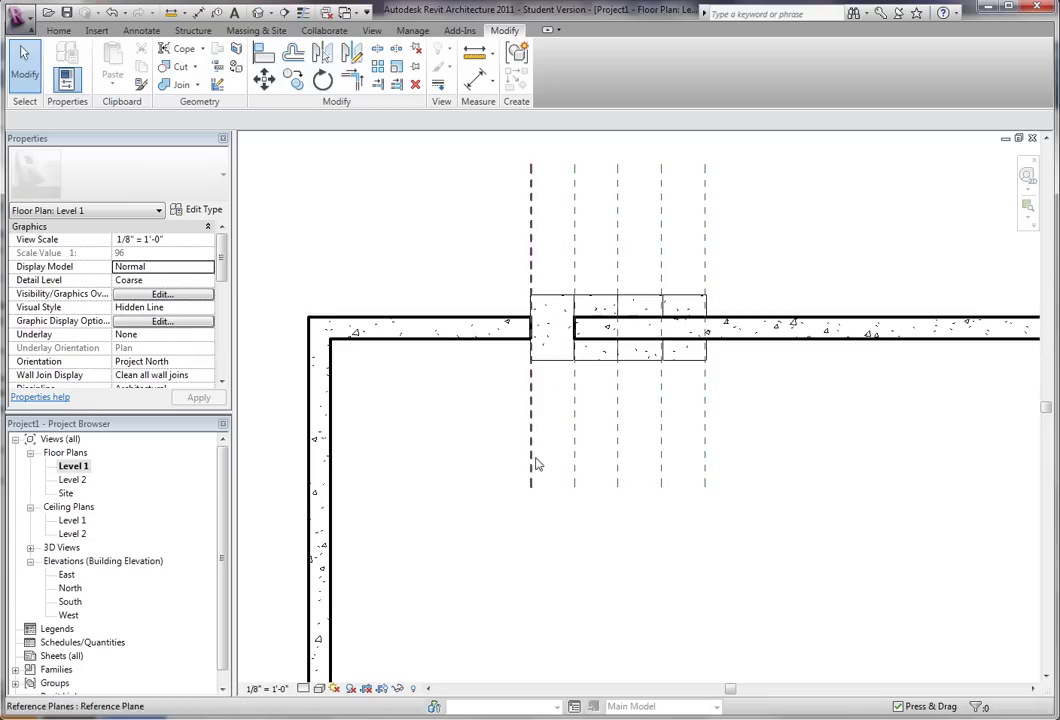
left_click_drag(681, 478, 445, 450)
key("Delete")
key("c")
key("o")
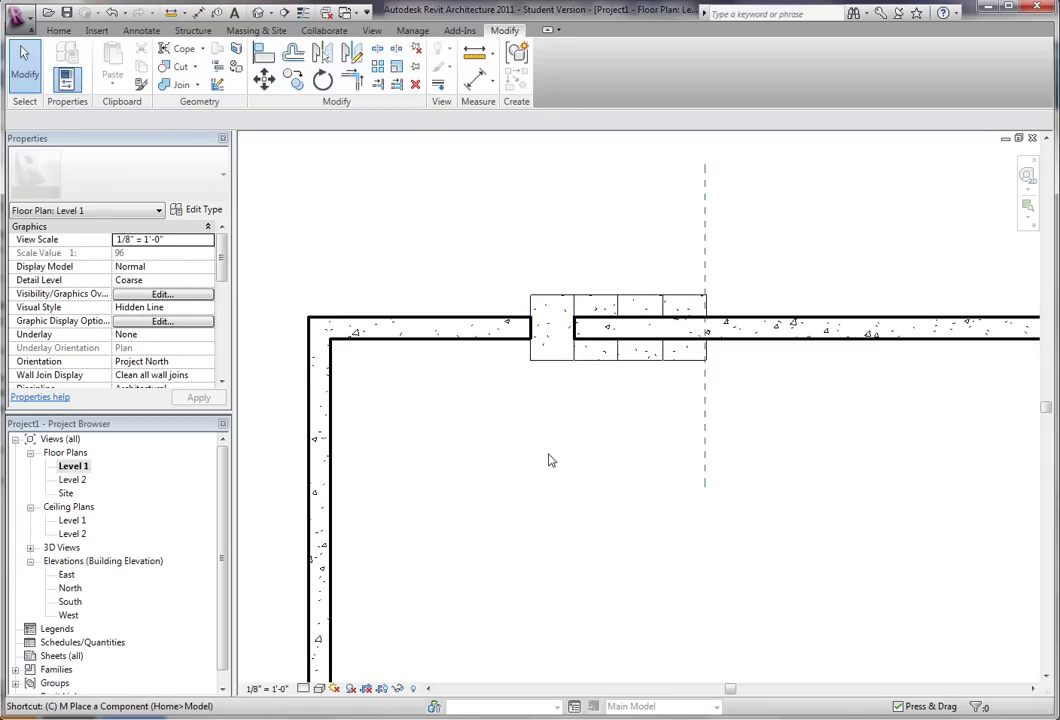
left_click(705, 440)
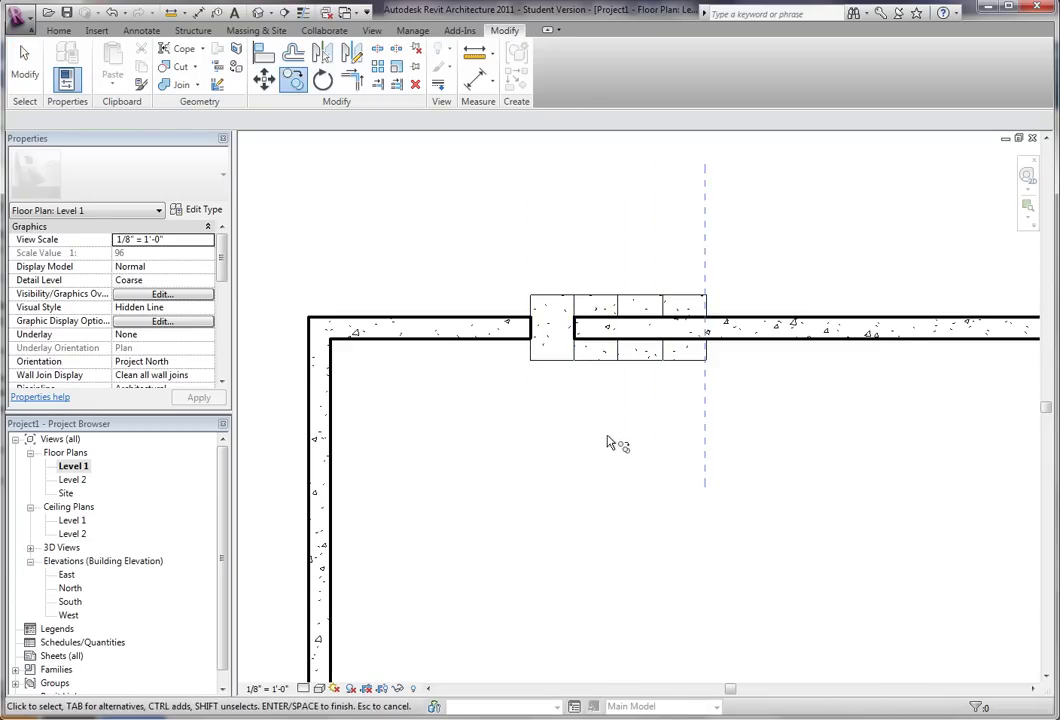
key("Escape")
key("Escape")
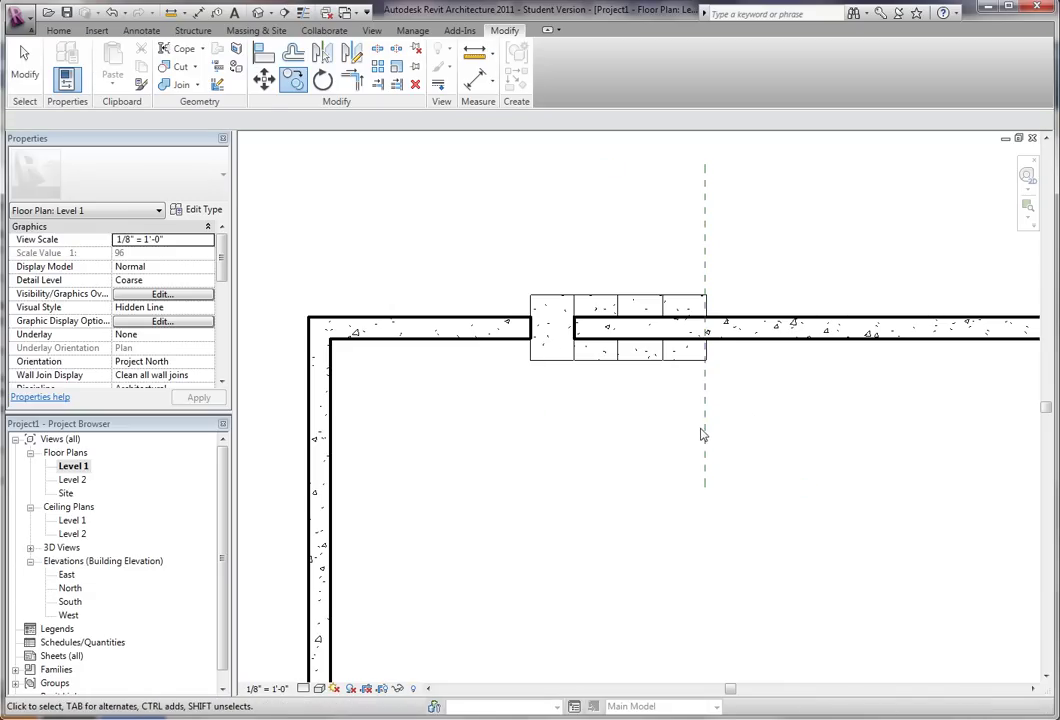
Copy the remaining reference plane four times at 3' spacing toward the west end of the north wall
left_click(705, 425)
key("m")
key("v")
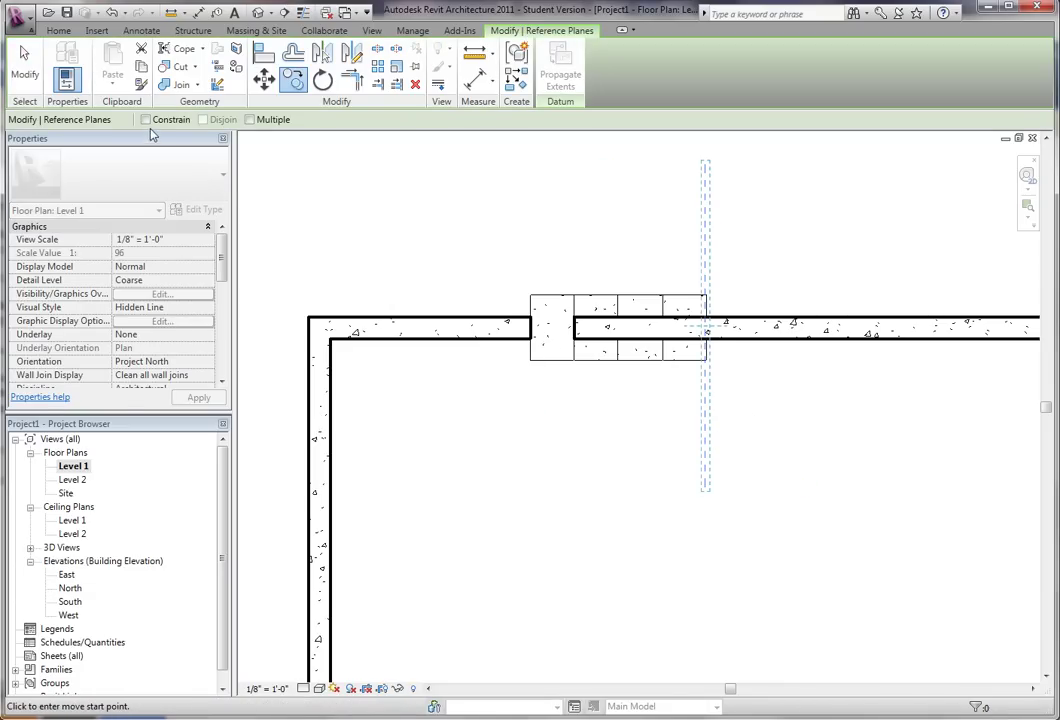
left_click(250, 120)
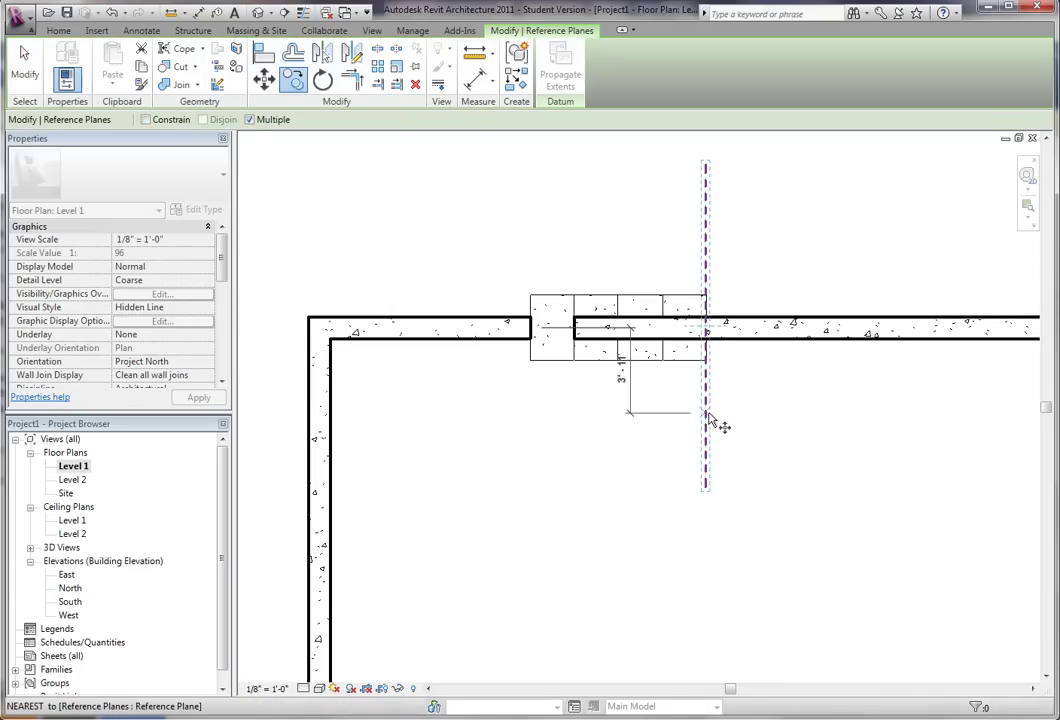
left_click(706, 414)
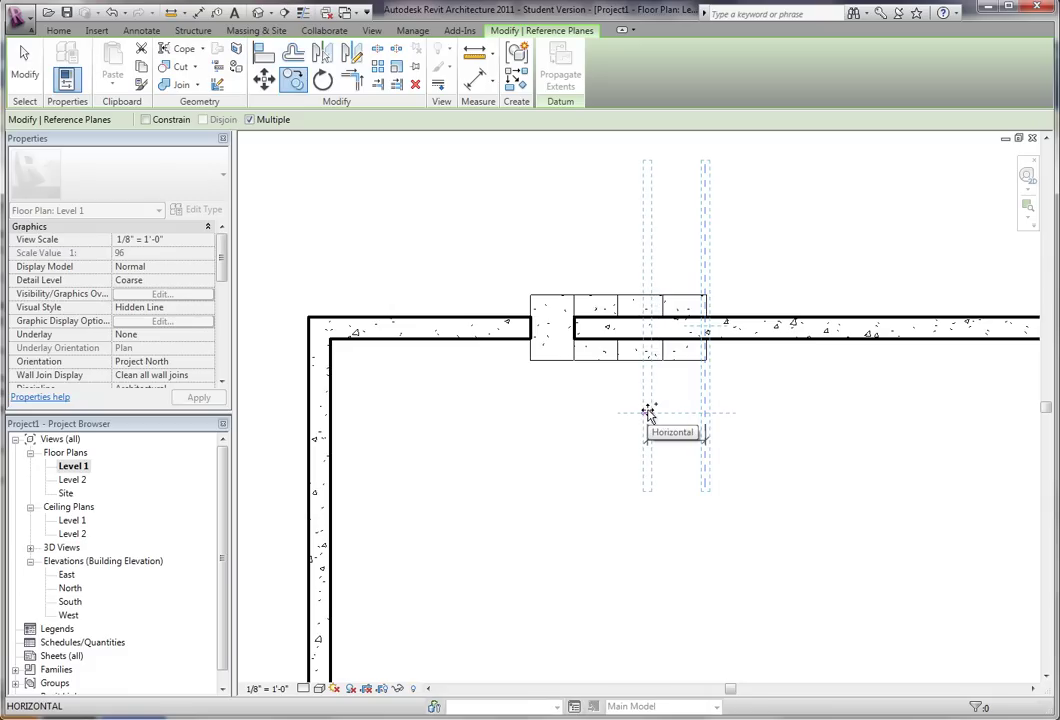
left_click(640, 414)
type("3")
key("Return")
type("3")
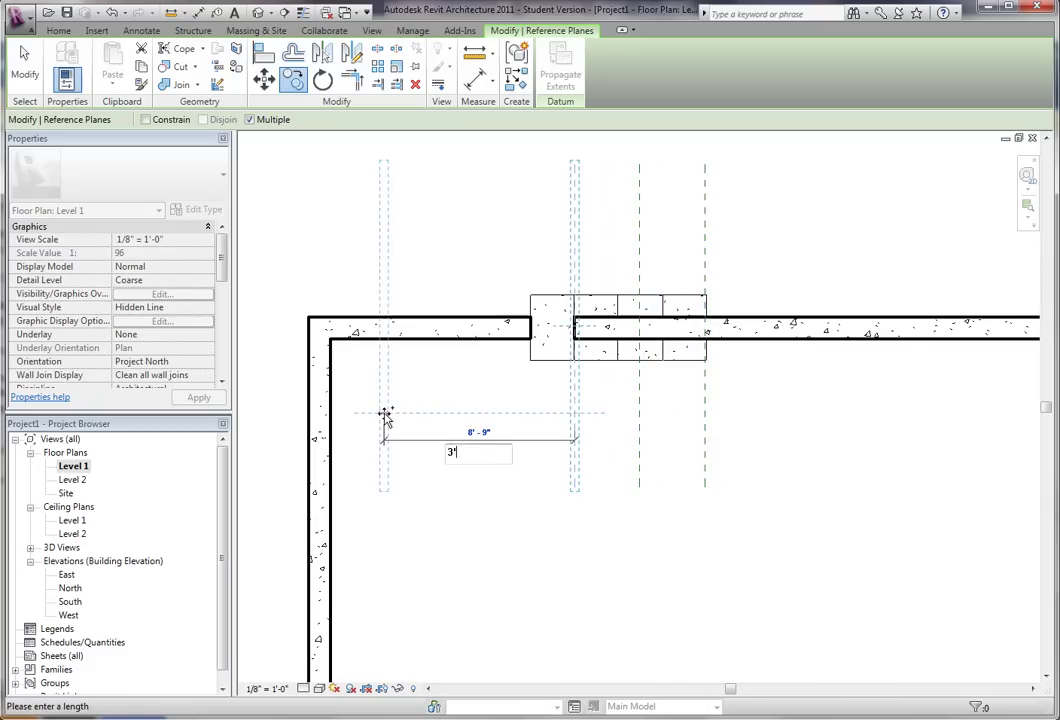
key("Return")
type("3")
key("Return")
key("Escape")
key("Escape")
scroll(670, 280, "down", 1)
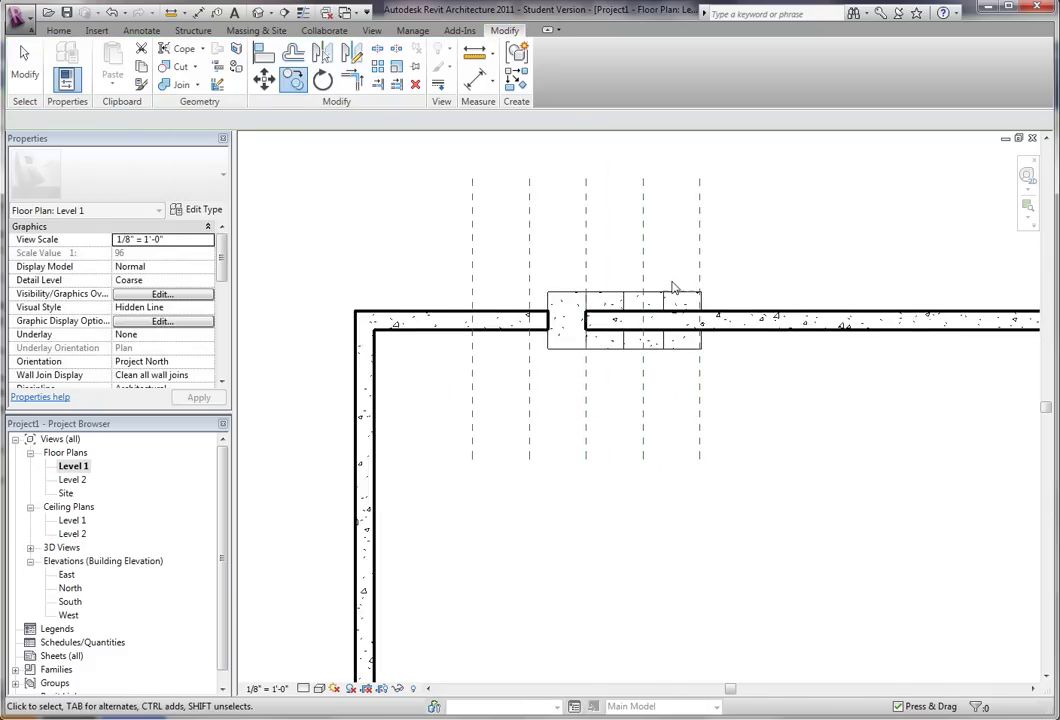
Open the North elevation and set its visual style to Shaded with Edges
middle_click_drag(674, 289, 661, 331)
scroll(630, 345, "up", 1)
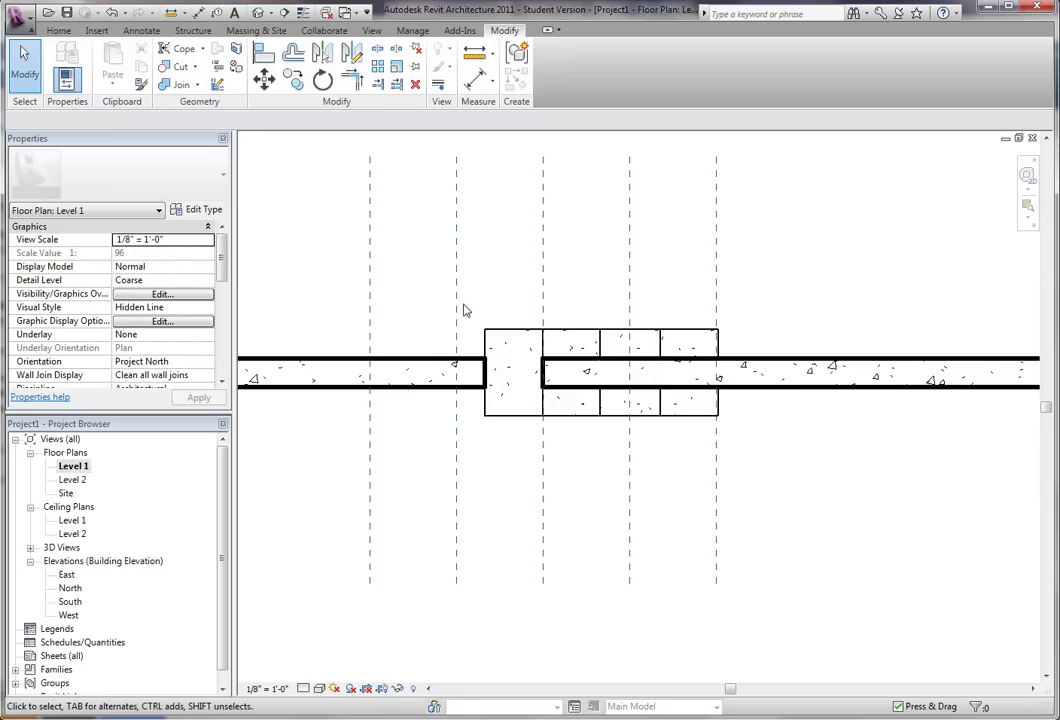
scroll(467, 305, "down", 5)
middle_click_drag(743, 308, 644, 429)
scroll(704, 338, "down", 1)
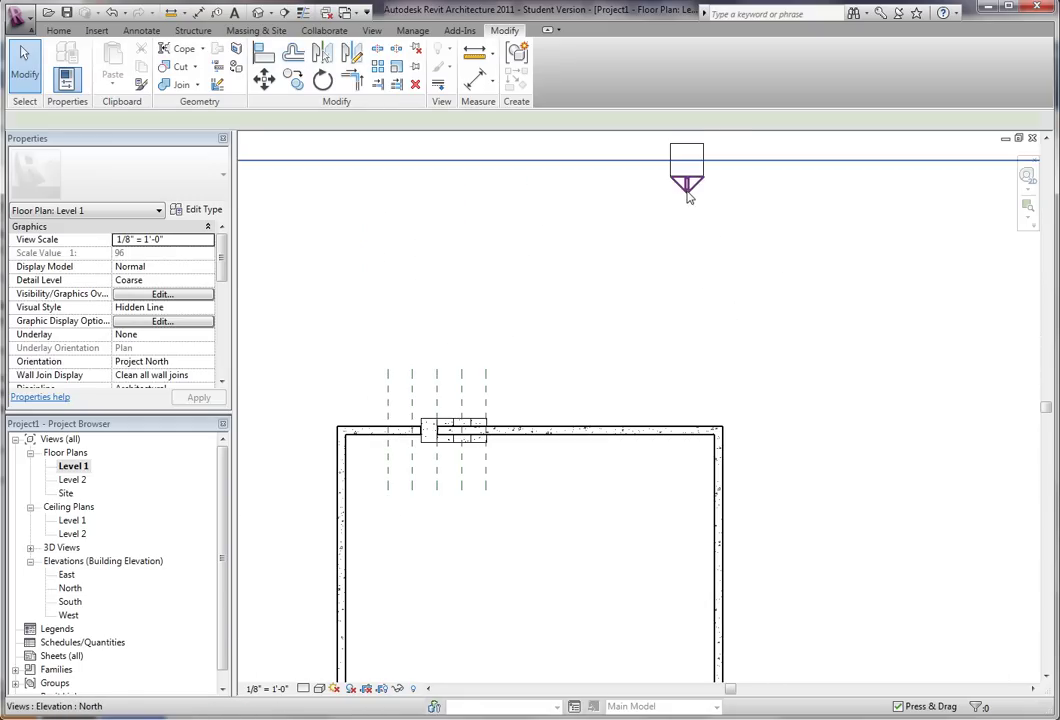
double_click(686, 183)
left_click(318, 689)
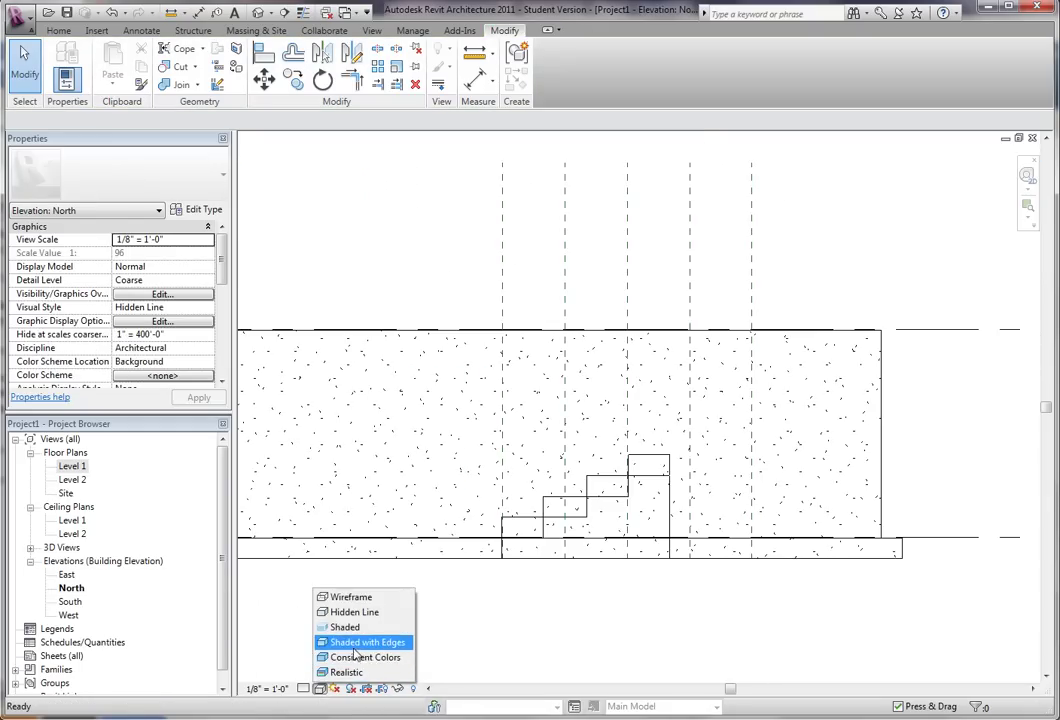
left_click(362, 642)
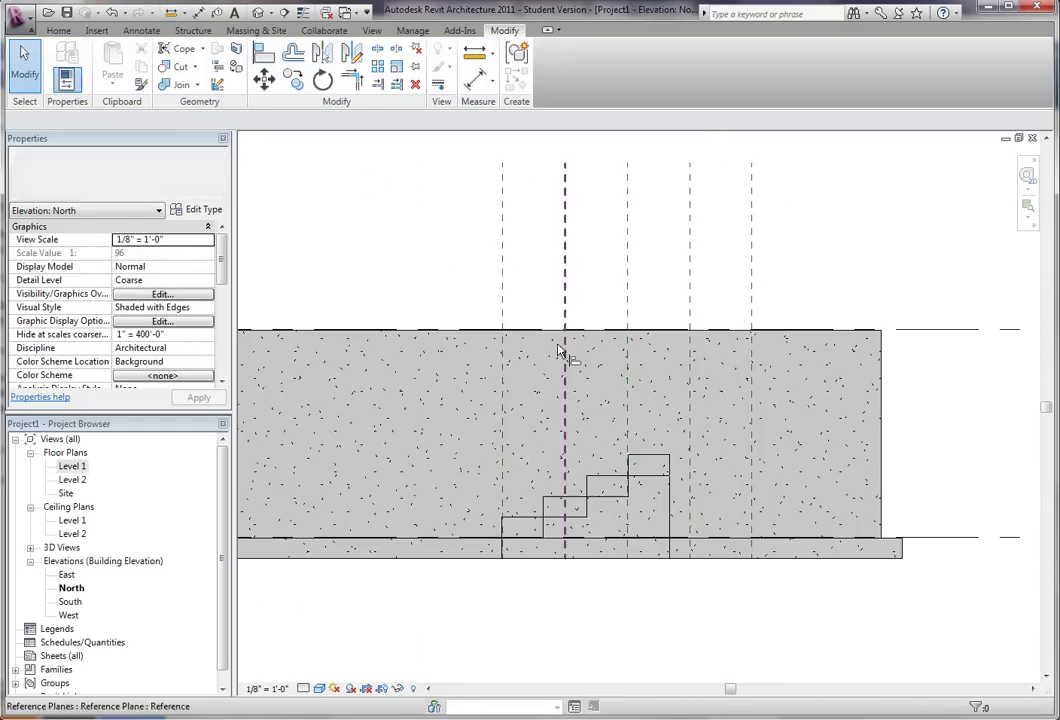
Align the joint between the 1' and 2' offset wall segments with the second reference plane from the low end of the steps
key("a")
key("l")
left_click(565, 372)
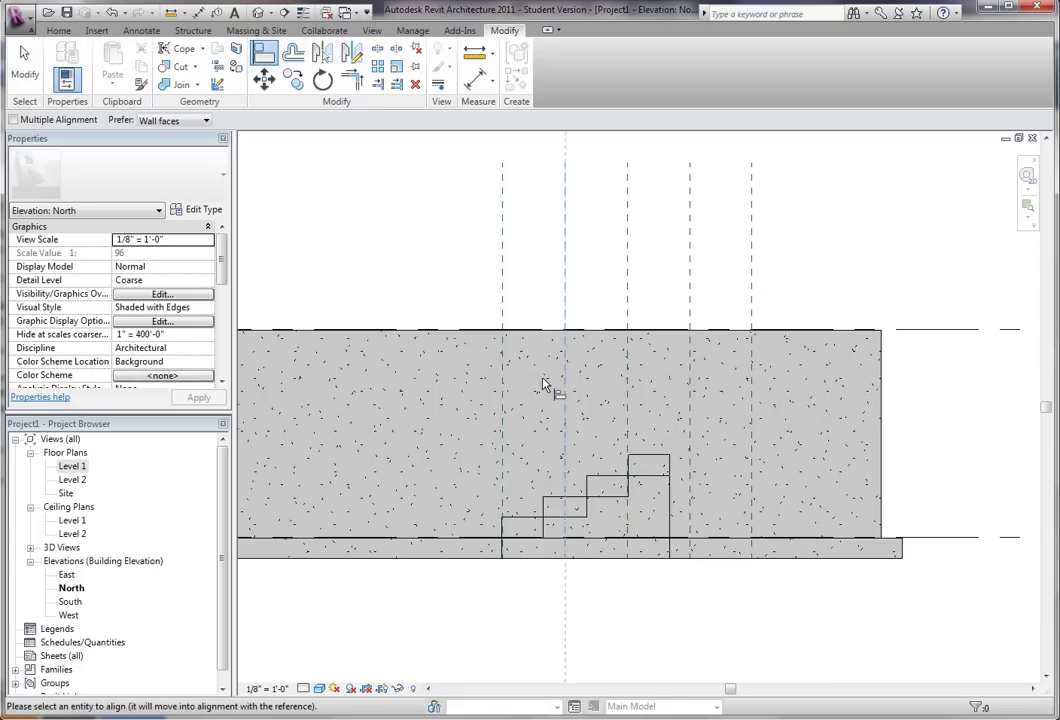
left_click(547, 390)
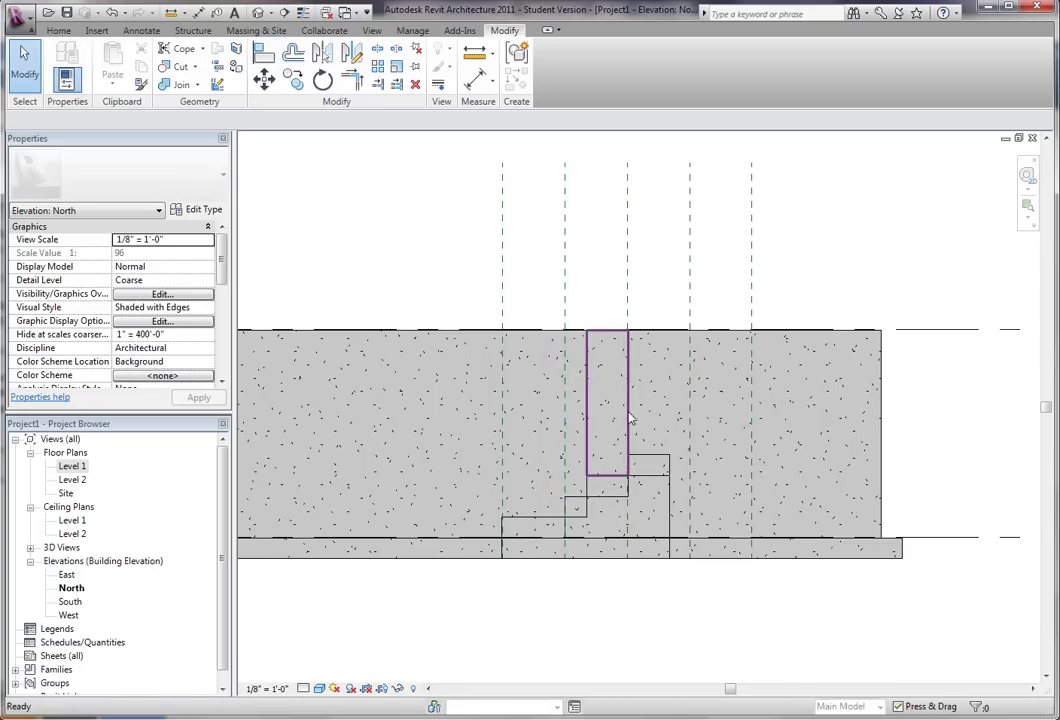
Align the high end of the 4' offset wall segment with the fifth reference plane
key("a")
key("l")
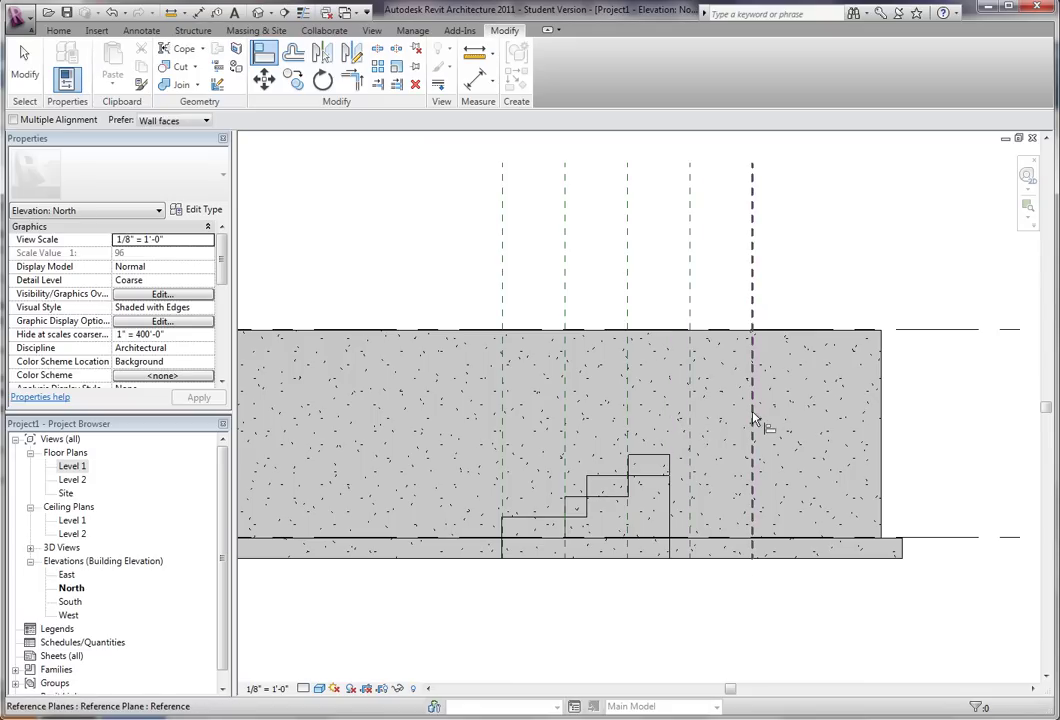
left_click(752, 426)
left_click(670, 411)
key("Escape")
key("Escape")
Align the joint between the 3' and 4' offset wall segments with the fourth reference plane
key("a")
key("l")
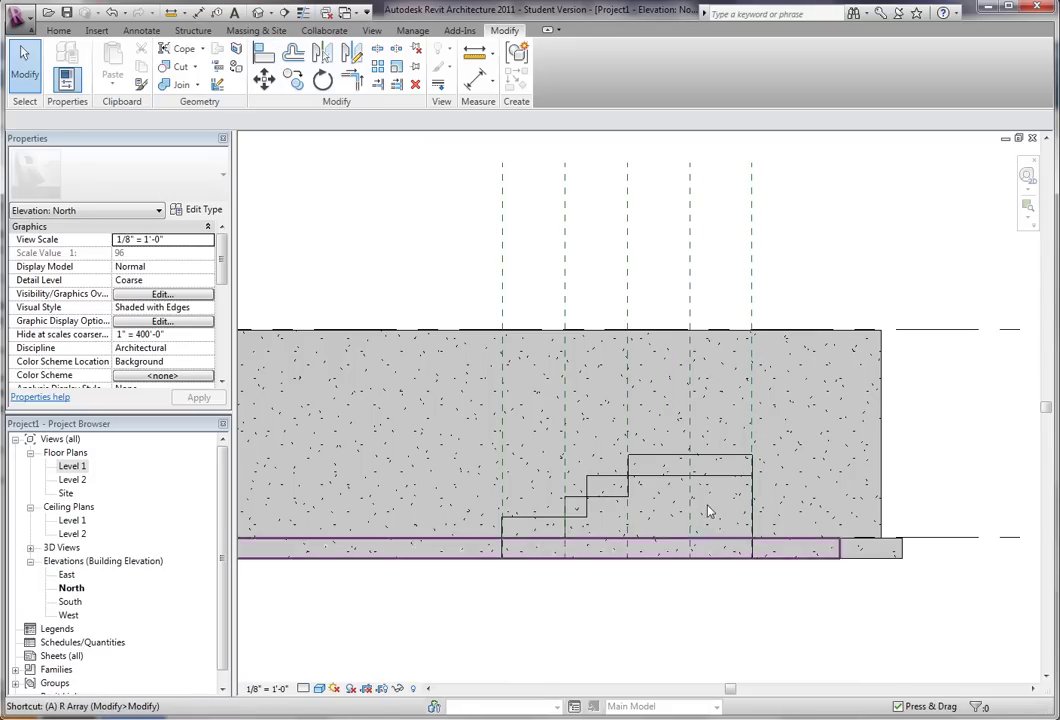
left_click(690, 427)
left_click(629, 433)
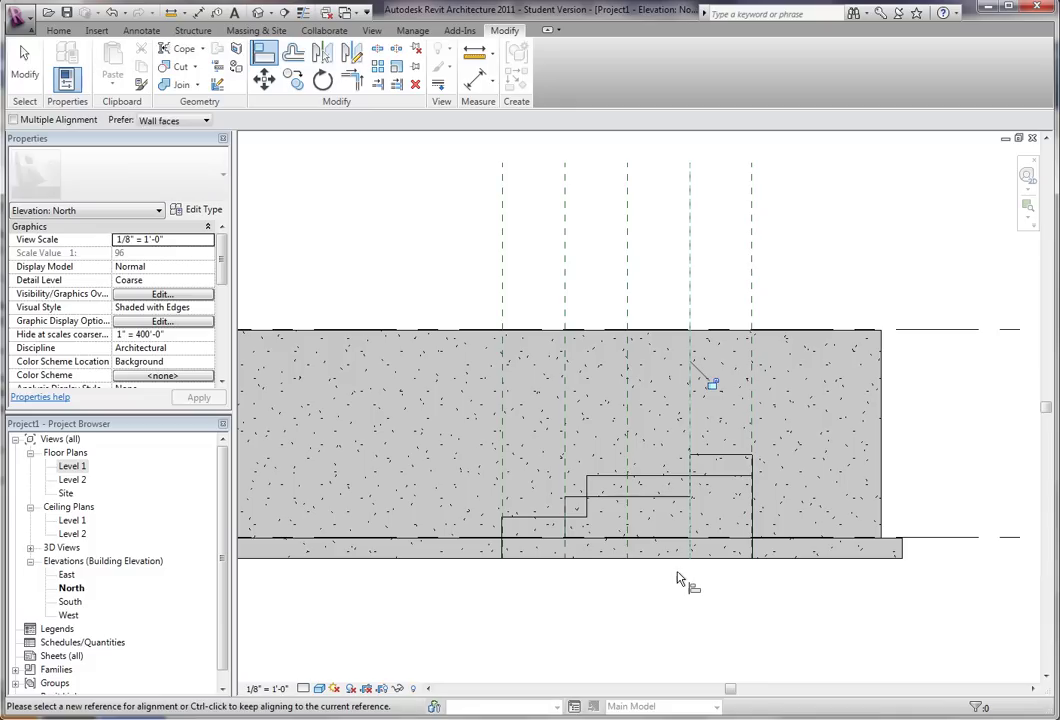
Align the joint between the 2' and 3' offset wall segments with the third reference plane
key("a")
key("l")
left_click(627, 430)
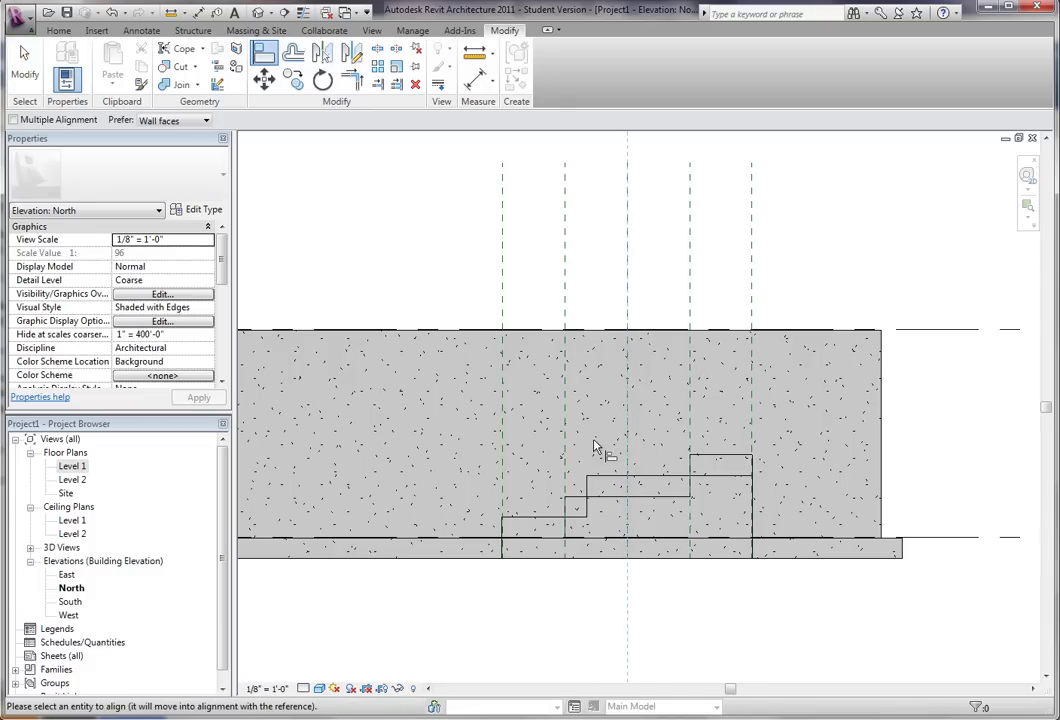
left_click(589, 450)
key("Escape")
key("Escape")
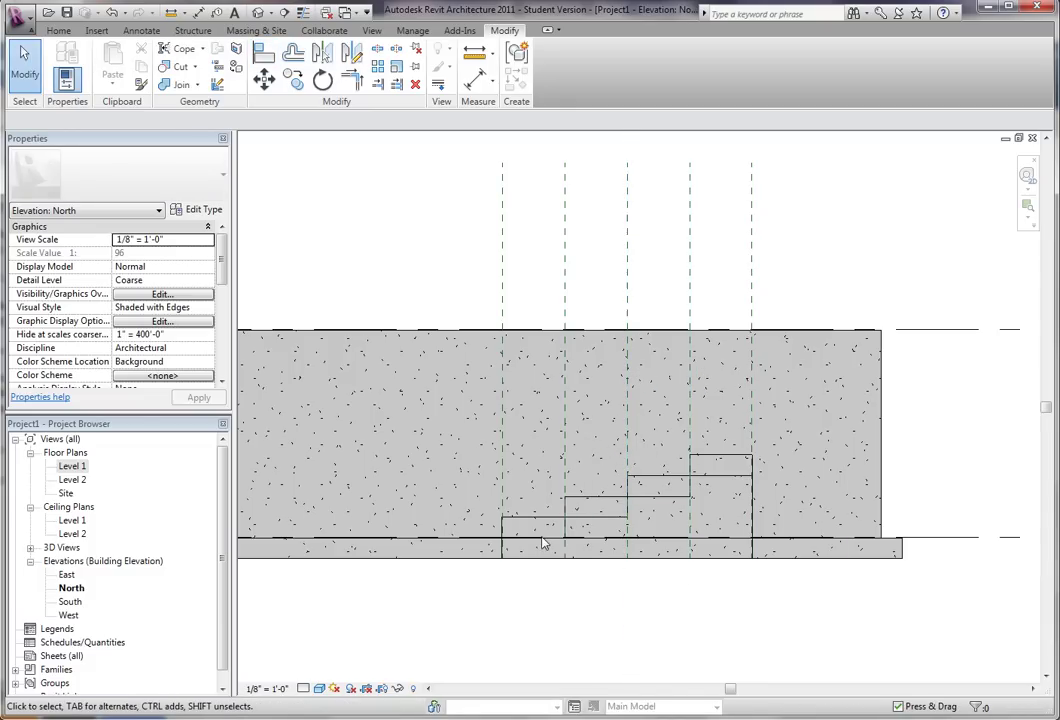
Examine the realigned stepped footing in the North elevation and in the 3D view
scroll(545, 535, "up", 3)
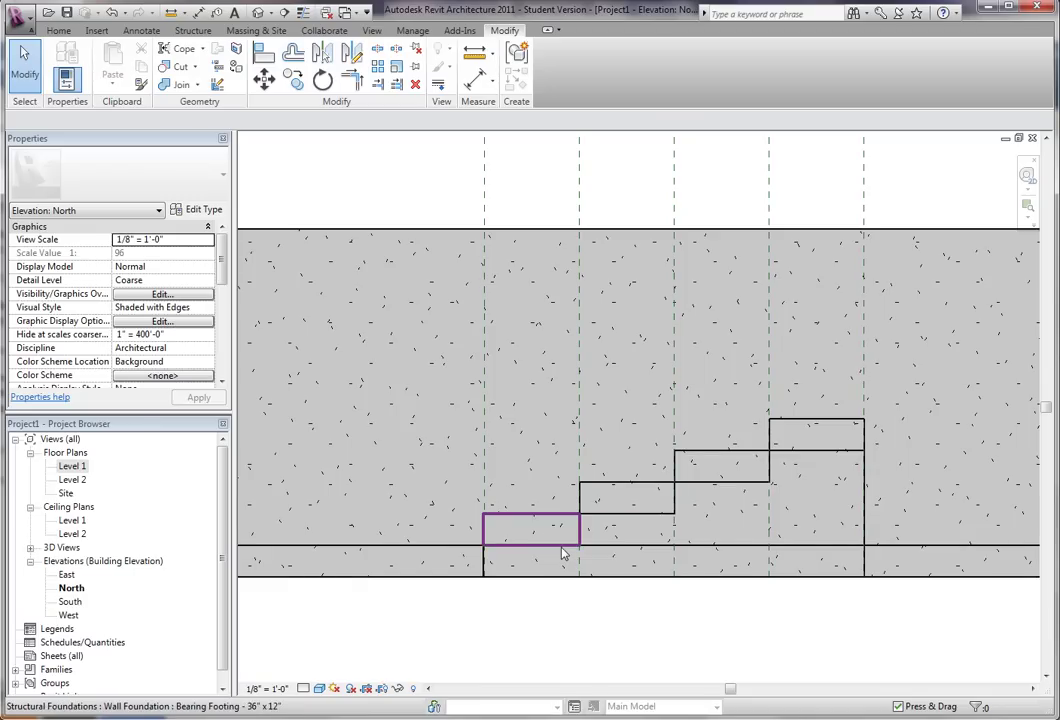
scroll(585, 625, "down", 2)
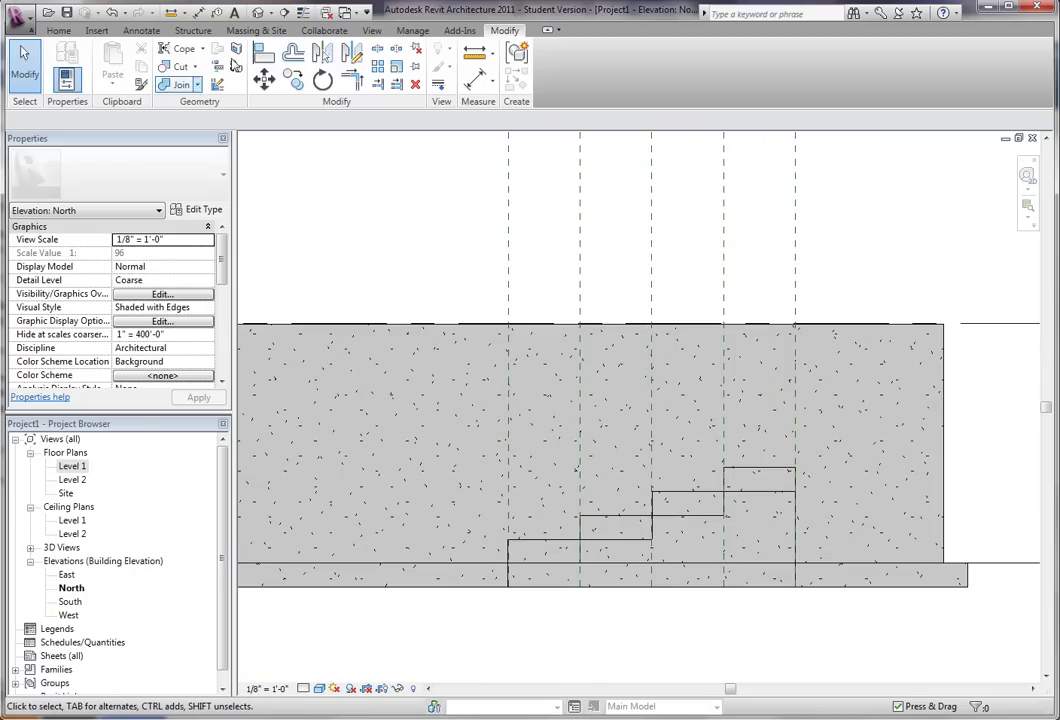
left_click(261, 16)
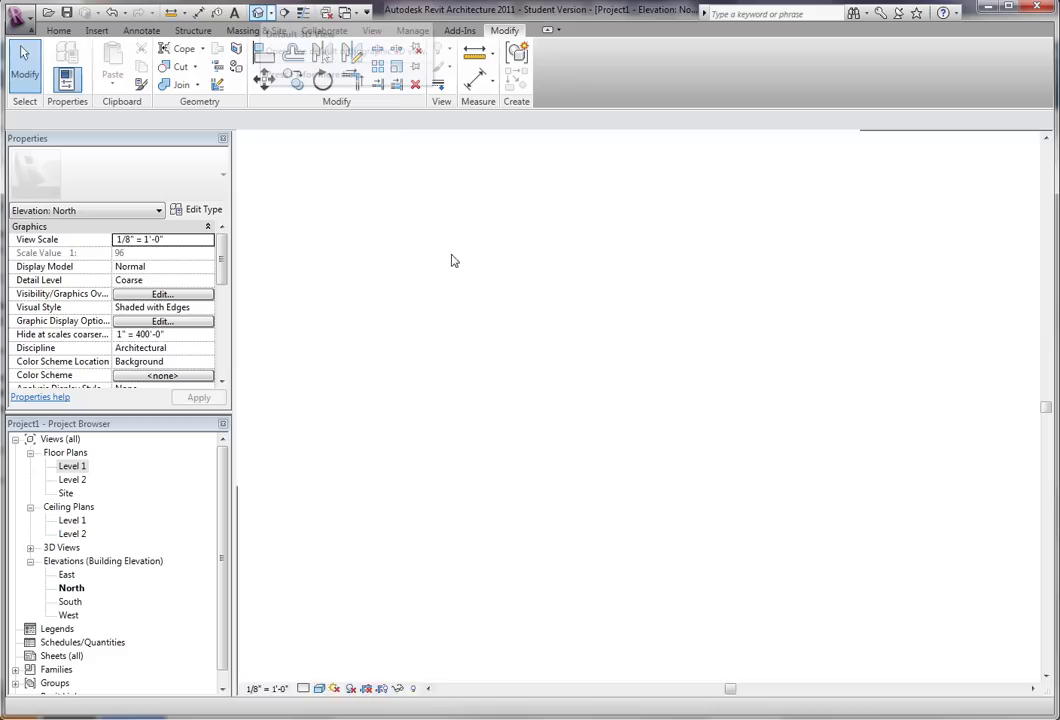
left_click(585, 502)
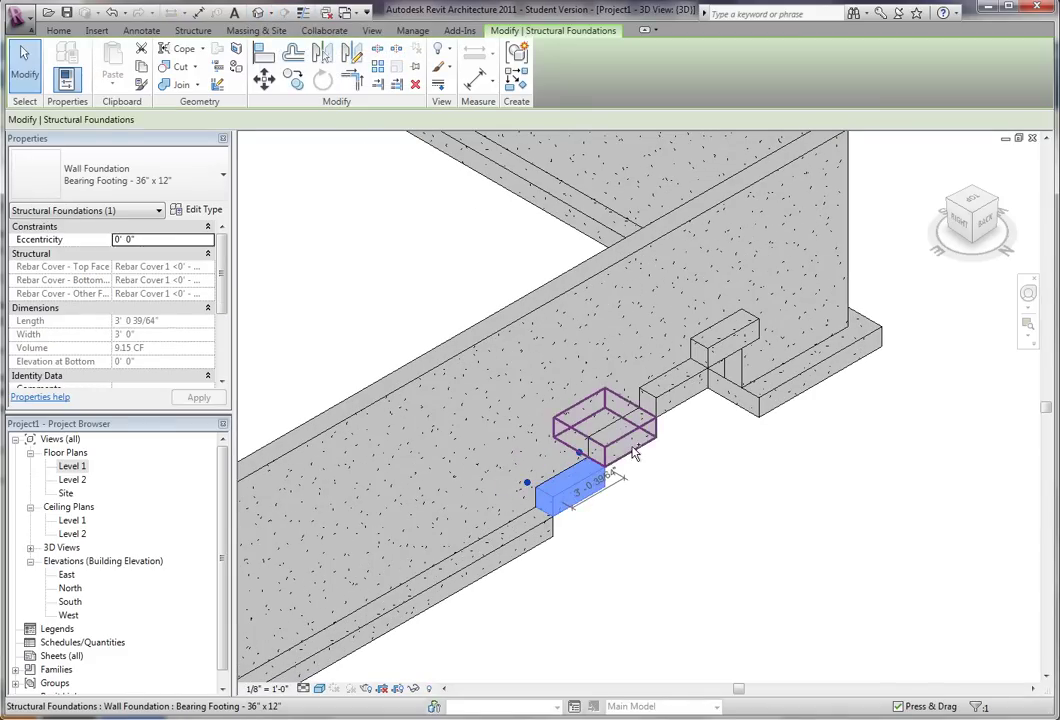
left_click(615, 442, "ctrl")
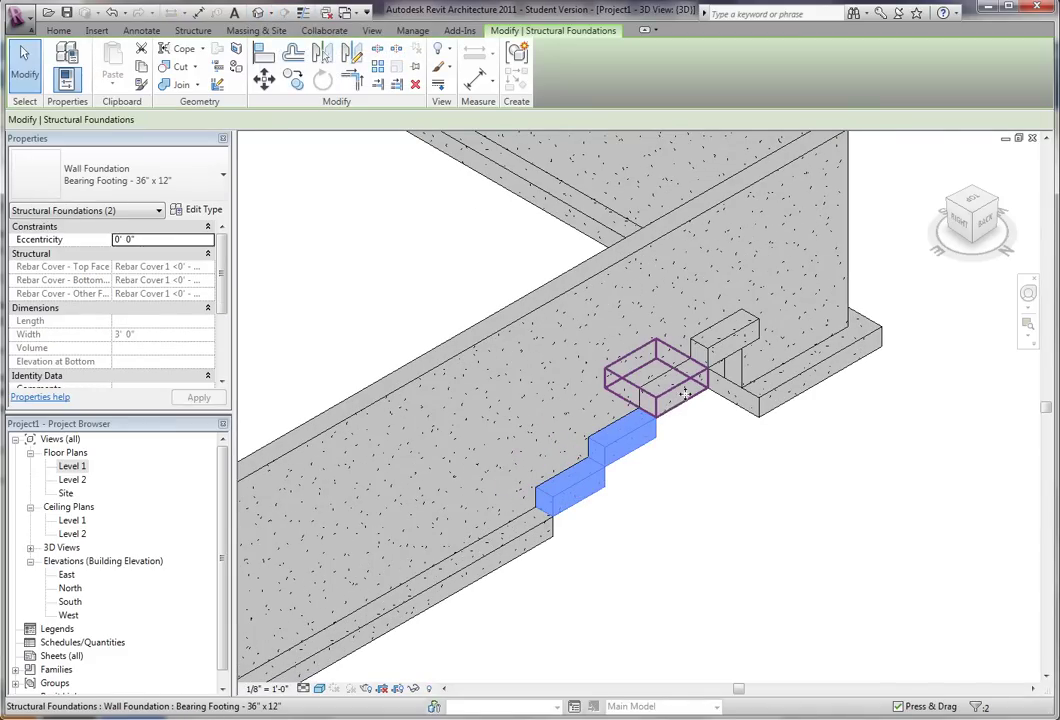
left_click(670, 412, "ctrl")
Raise the base offset of the end wall segment and its adjoining perpendicular wall so their footings sit one step above the highest stepped segment
left_click(783, 388)
scroll(826, 443, "down", 2)
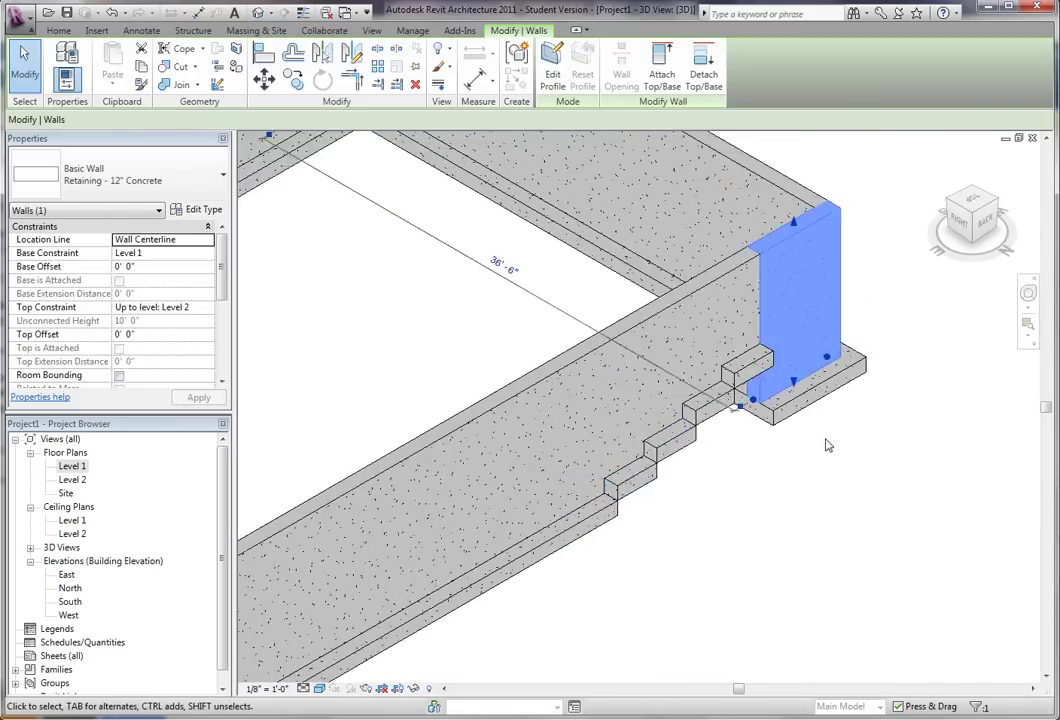
middle_click_drag(826, 443, 769, 537)
left_click(711, 304, "ctrl")
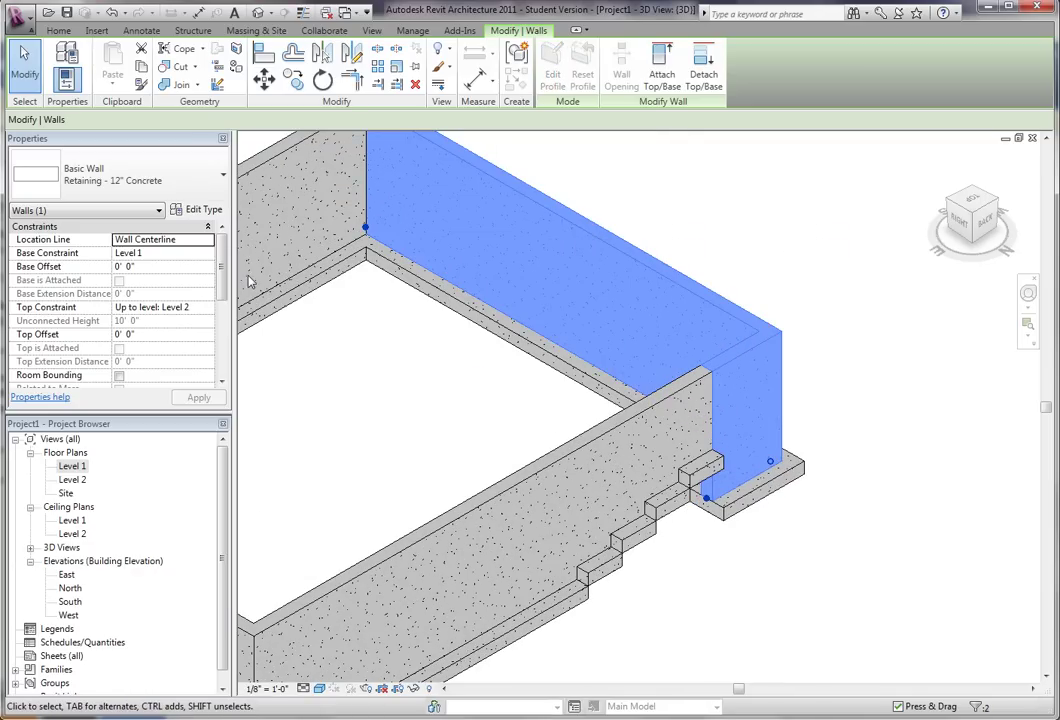
left_click(159, 266)
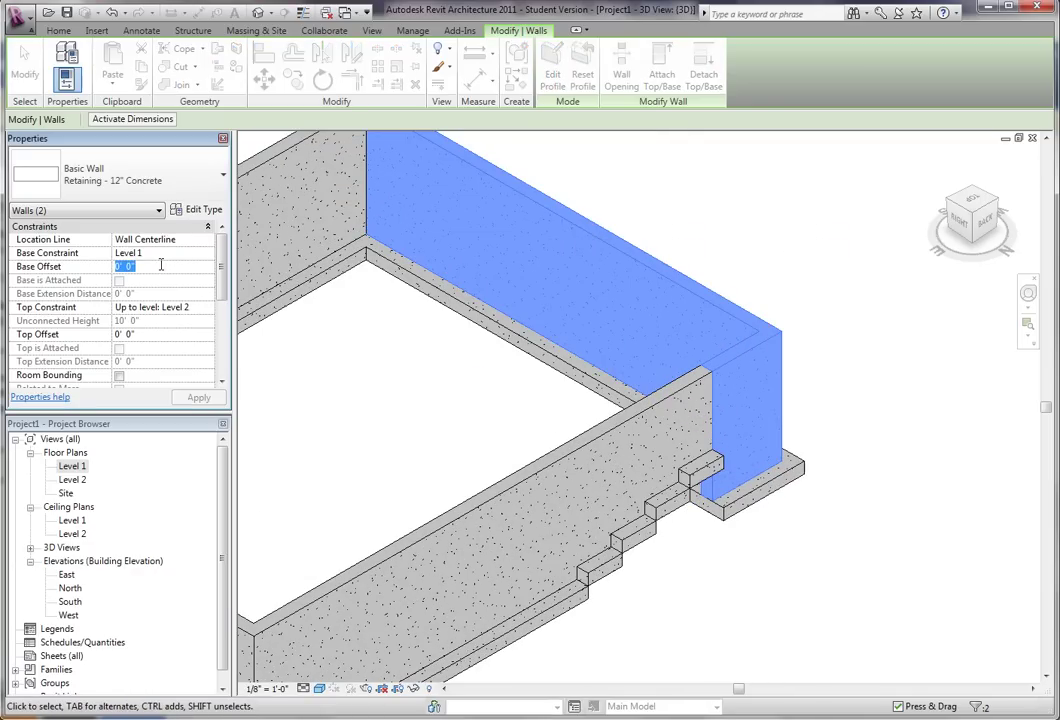
left_click(866, 462)
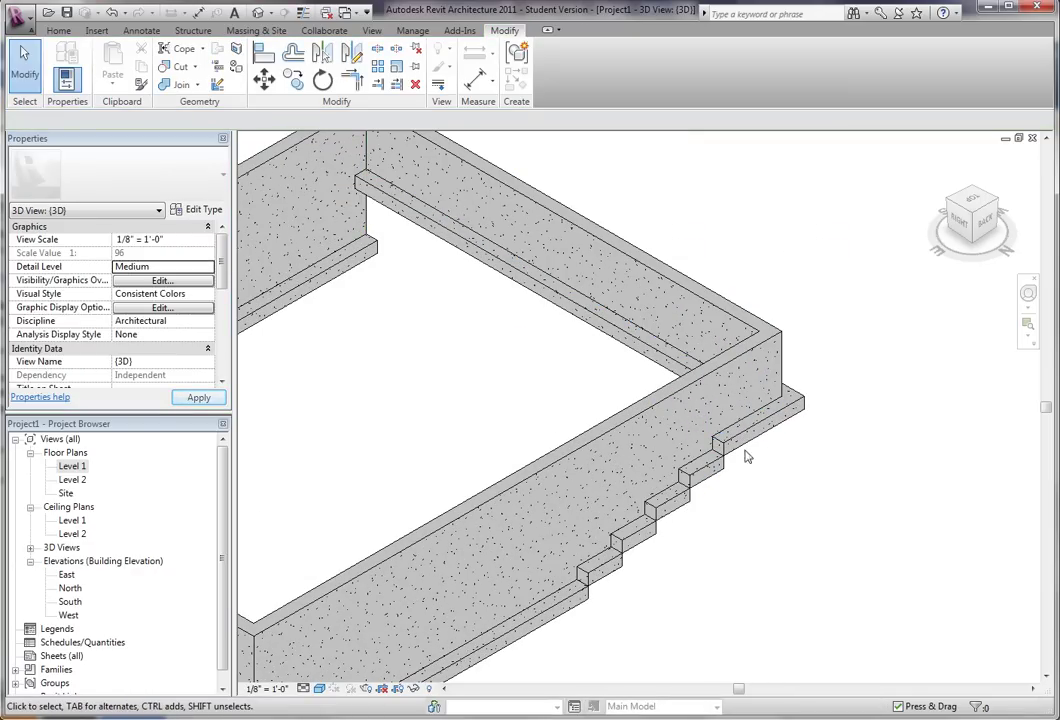
Select the four stepped footing segments and the raised end footing beside them, and open their type properties
middle_click_drag(745, 475, 786, 421)
left_click(655, 478)
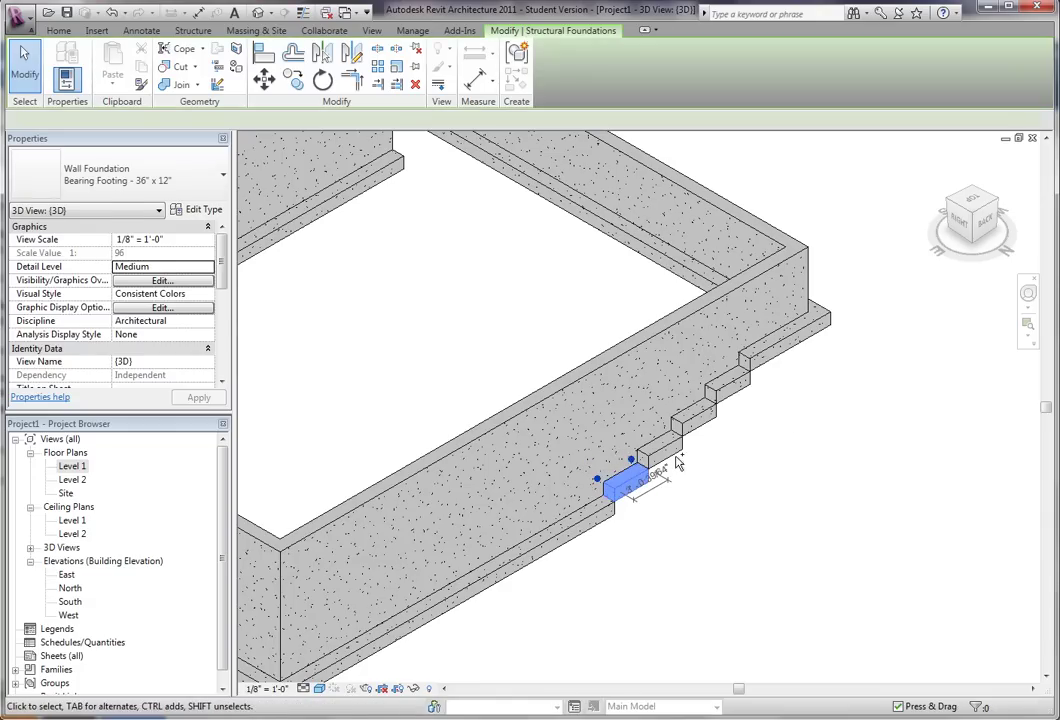
left_click(692, 431, "ctrl")
left_click(729, 391, "ctrl")
left_click(759, 364, "ctrl")
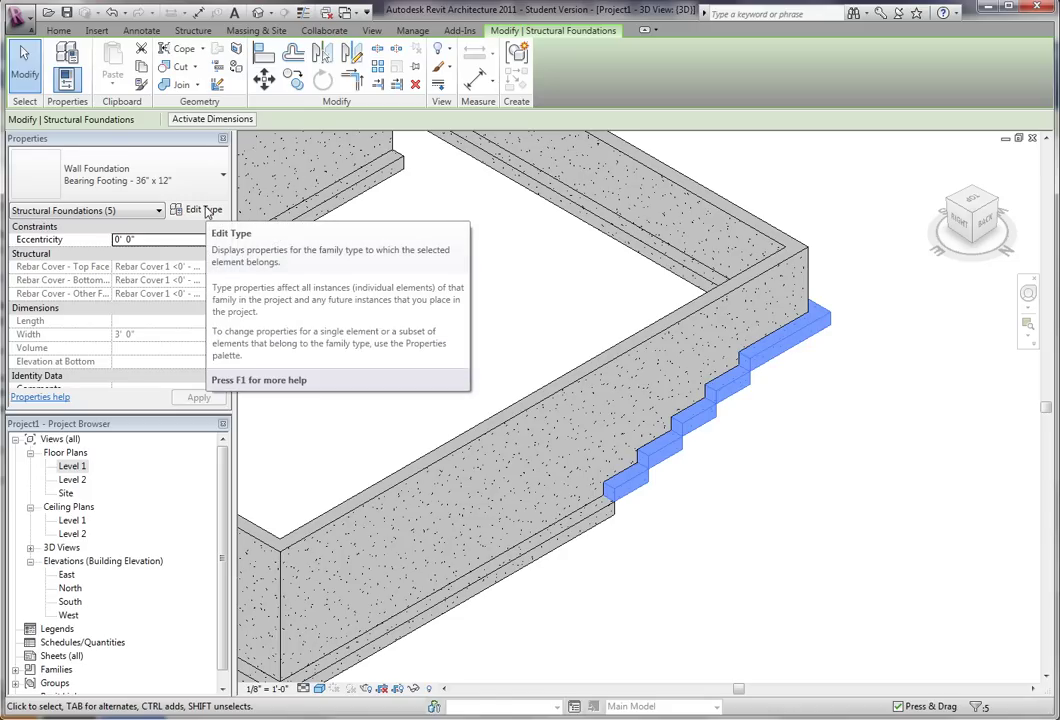
left_click(204, 210)
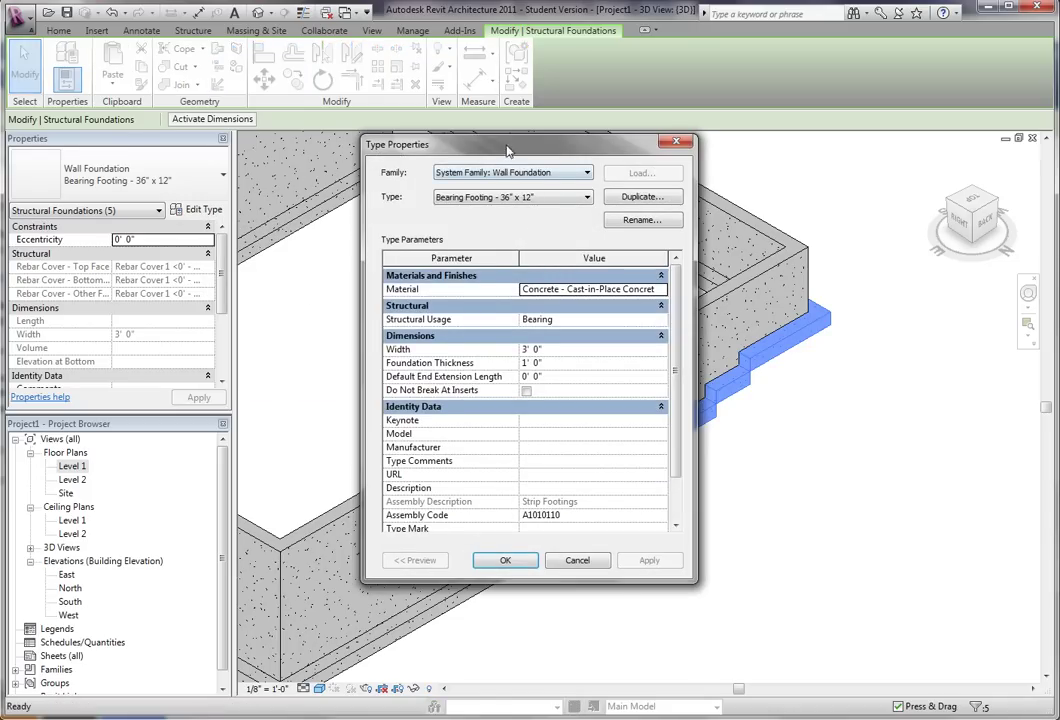
left_click_drag(507, 150, 399, 170)
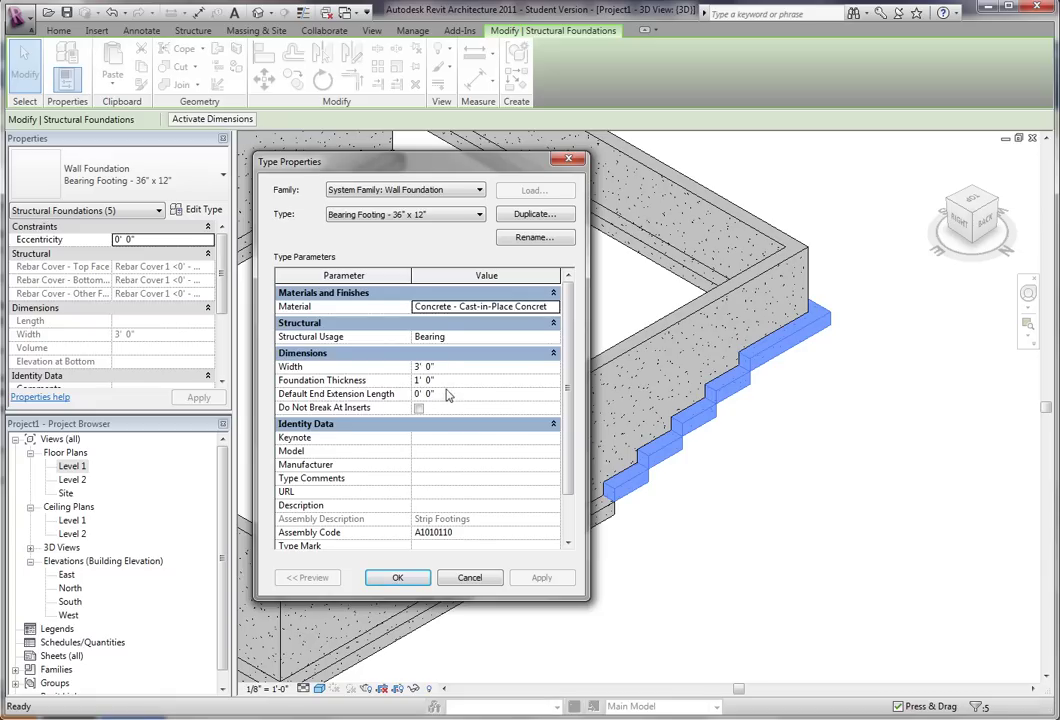
Duplicate the footing type as "Bearing Footing - 36" x 12" - Stepped" and set its Default End Extension Length to 1'
left_click(420, 215)
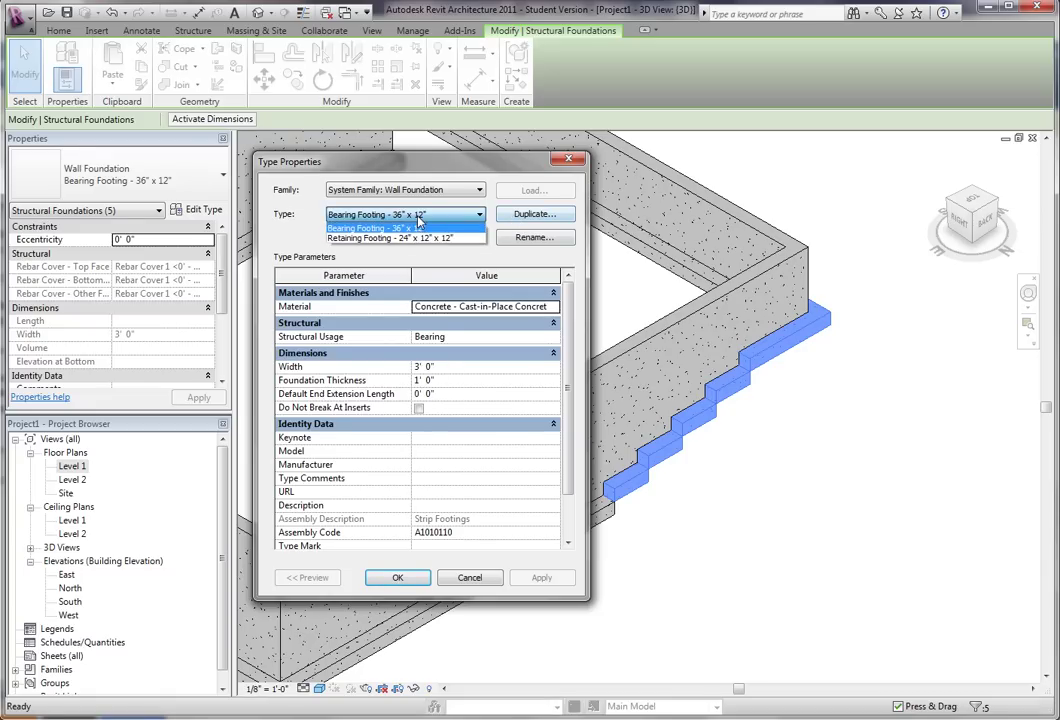
left_click(400, 228)
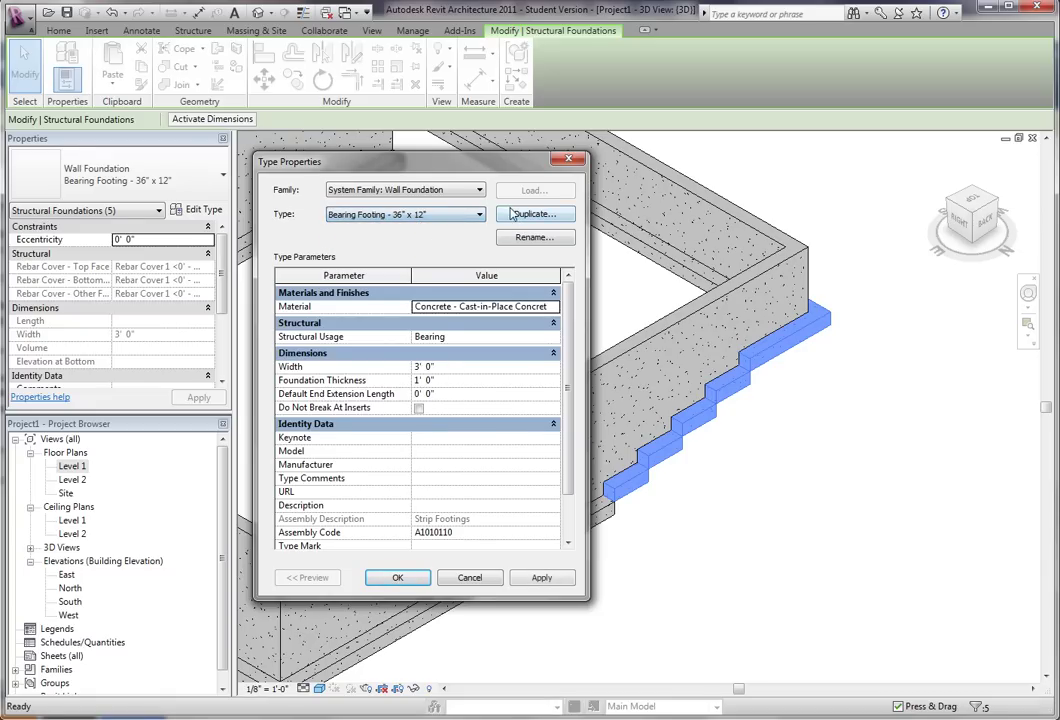
left_click(535, 214)
left_click(503, 371)
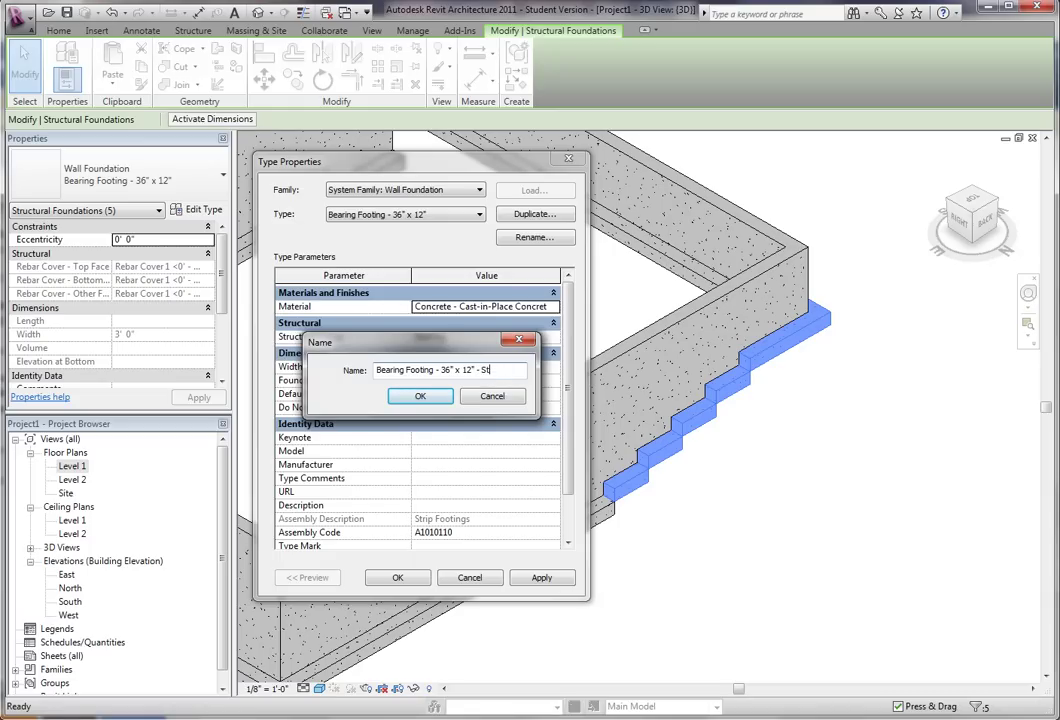
left_click(420, 397)
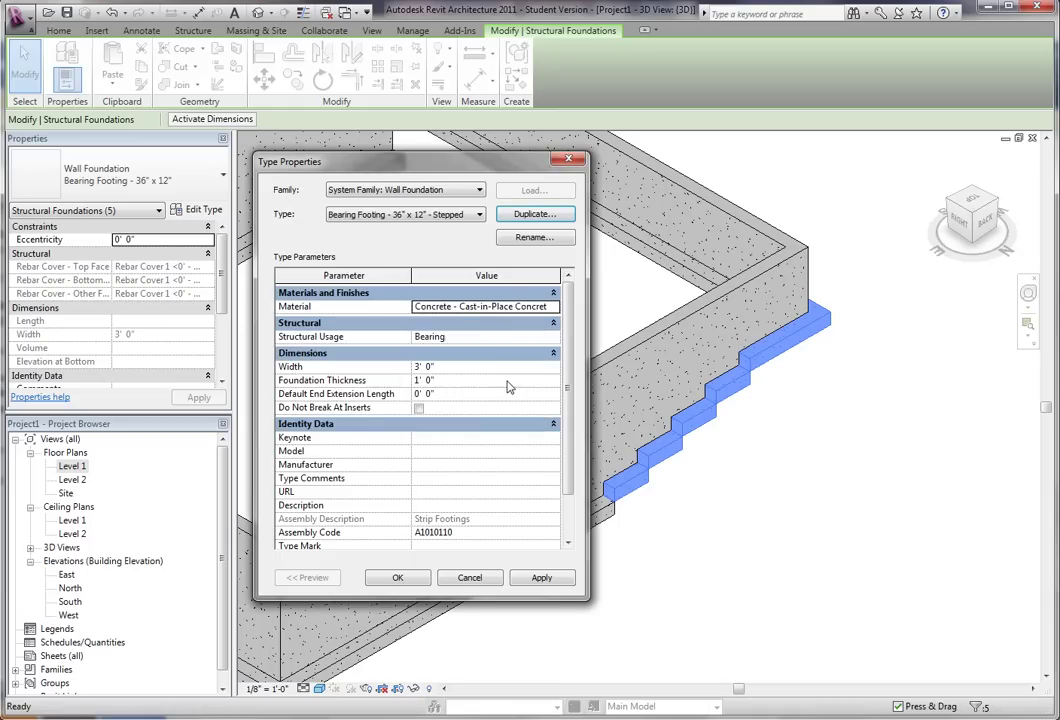
left_click(457, 394)
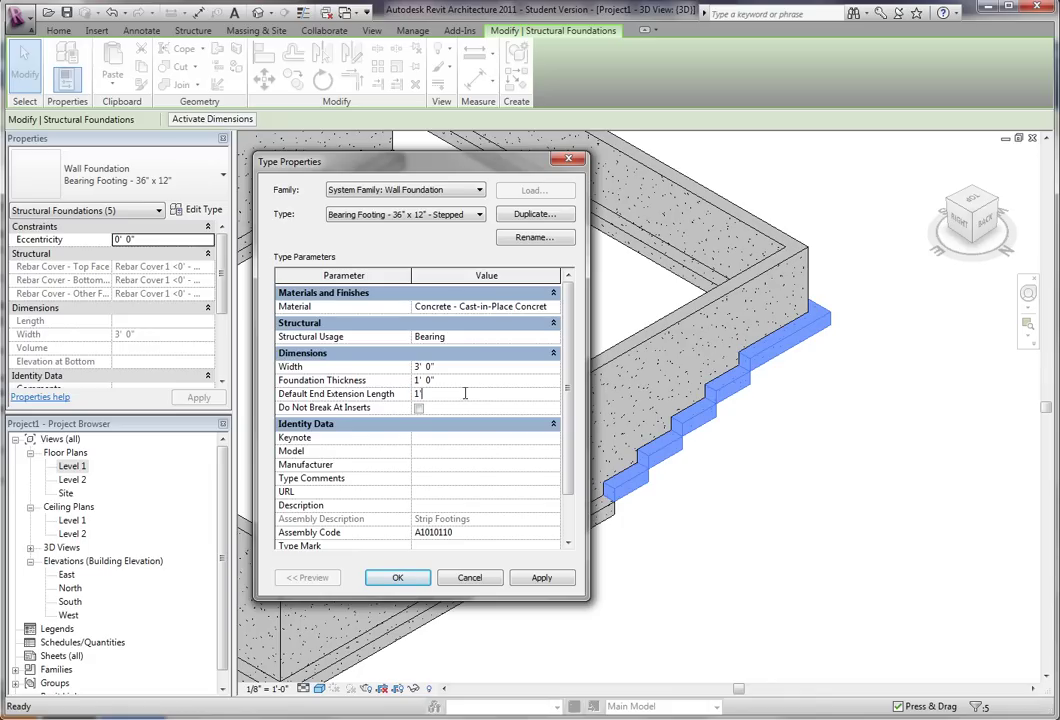
left_click(541, 578)
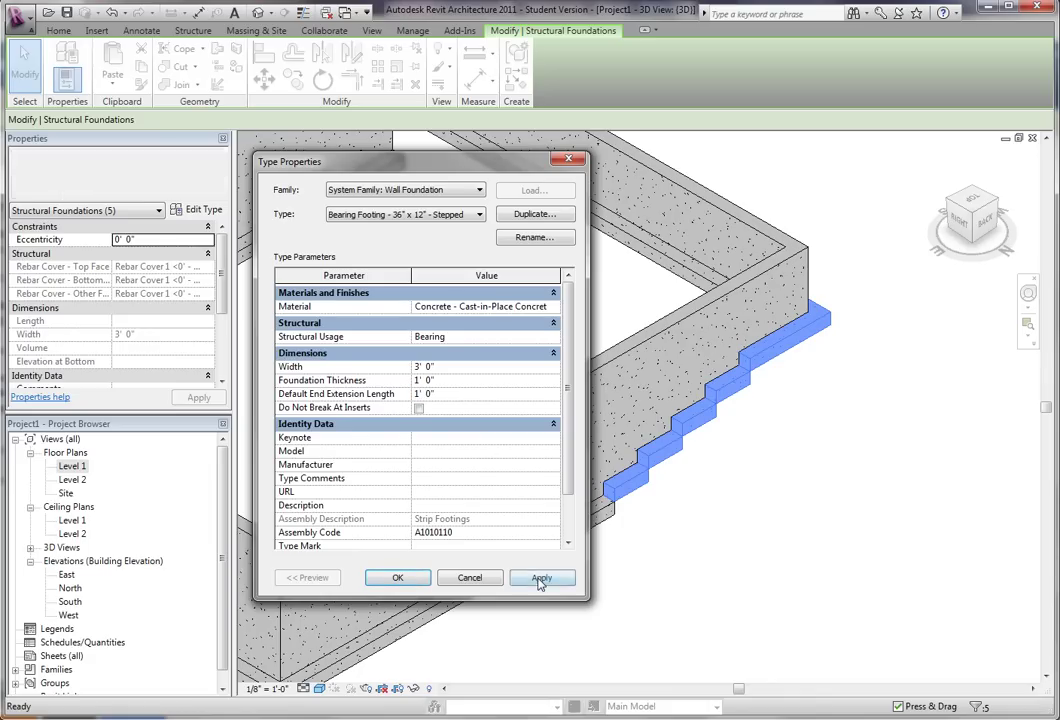
Accept the stepped footing type's properties and examine the overlapping footing steps in the 3D view
left_click(403, 582)
left_click(752, 556)
scroll(643, 523, "up", 4)
middle_click_drag(698, 513, 573, 565)
scroll(688, 506, "down", 2)
middle_click_drag(688, 506, 584, 583)
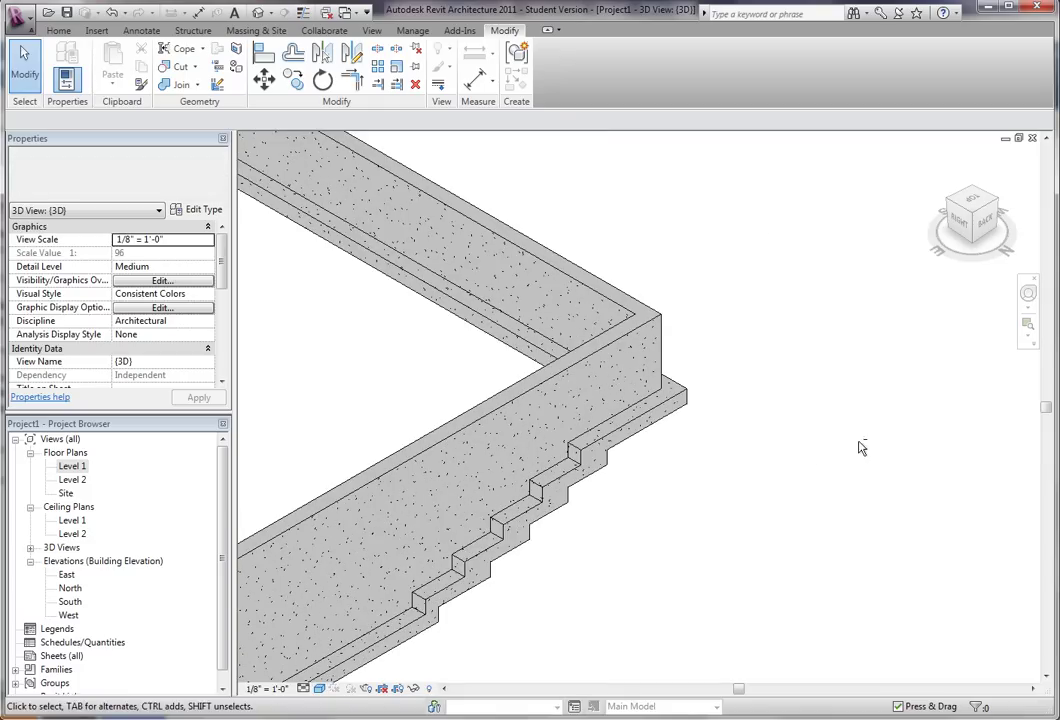
middle_click_drag(861, 447, 809, 435, "shift")
scroll(838, 476, "down", 2)
middle_click_drag(840, 480, 654, 567, "shift")
scroll(582, 525, "up", 3)
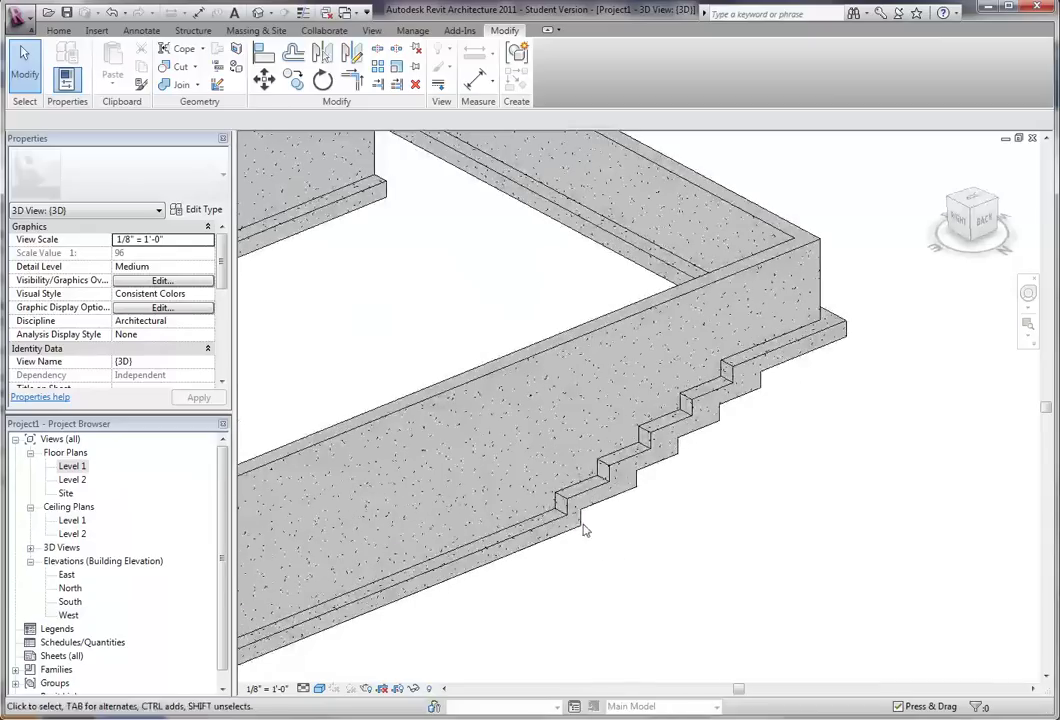
Try stretching the lower end of the lowest stepped footing along the wall to a length of about 7' 4 39/64"
left_click(593, 505)
left_click(620, 530)
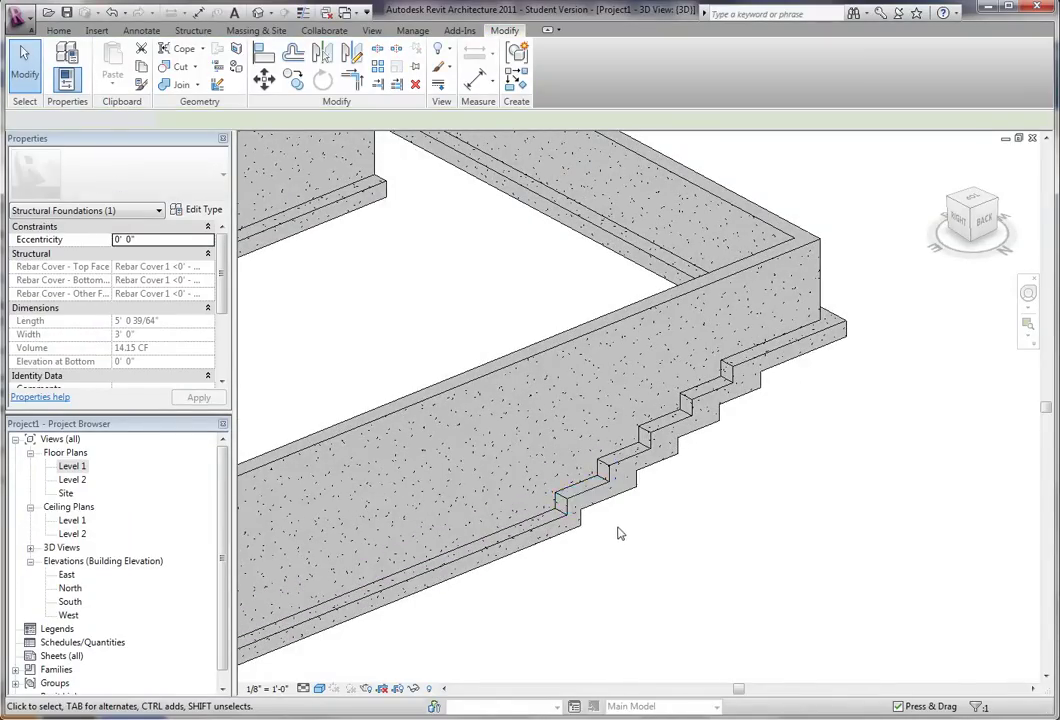
scroll(620, 530, "up", 3)
left_click(580, 476)
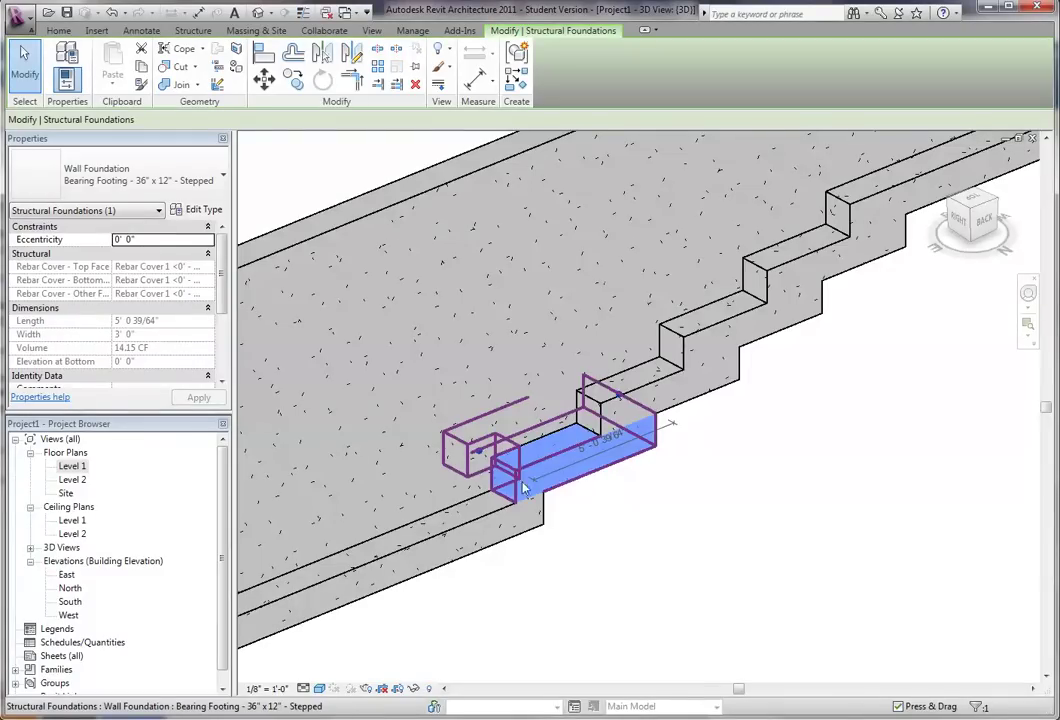
left_click_drag(457, 457, 395, 481)
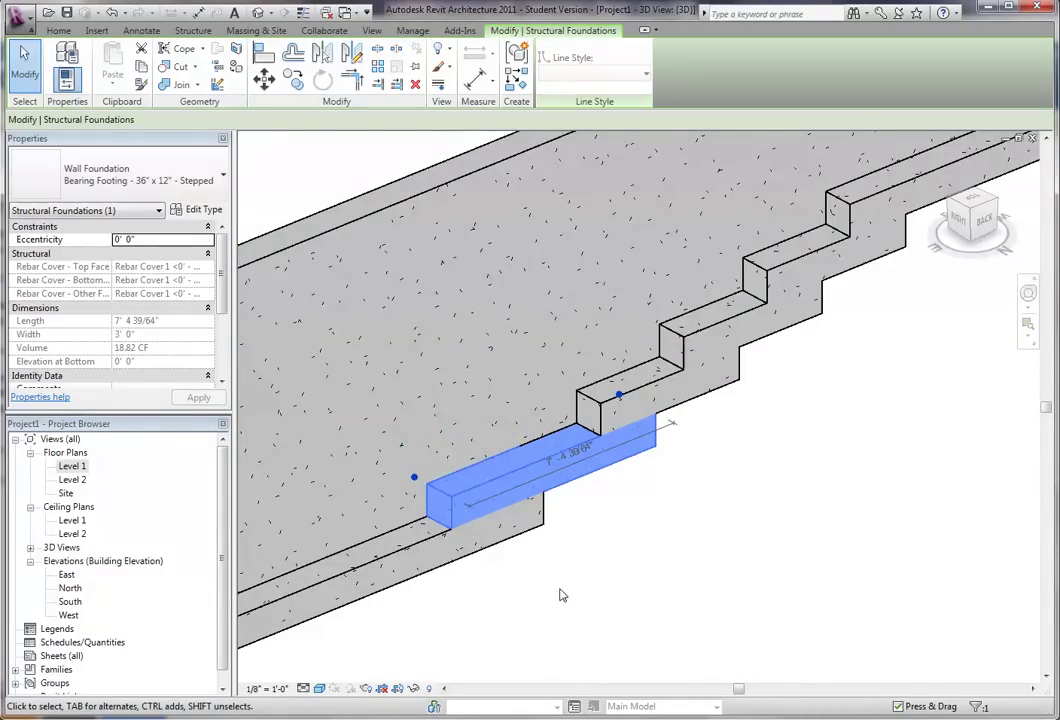
left_click(609, 600)
scroll(643, 542, "down", 4)
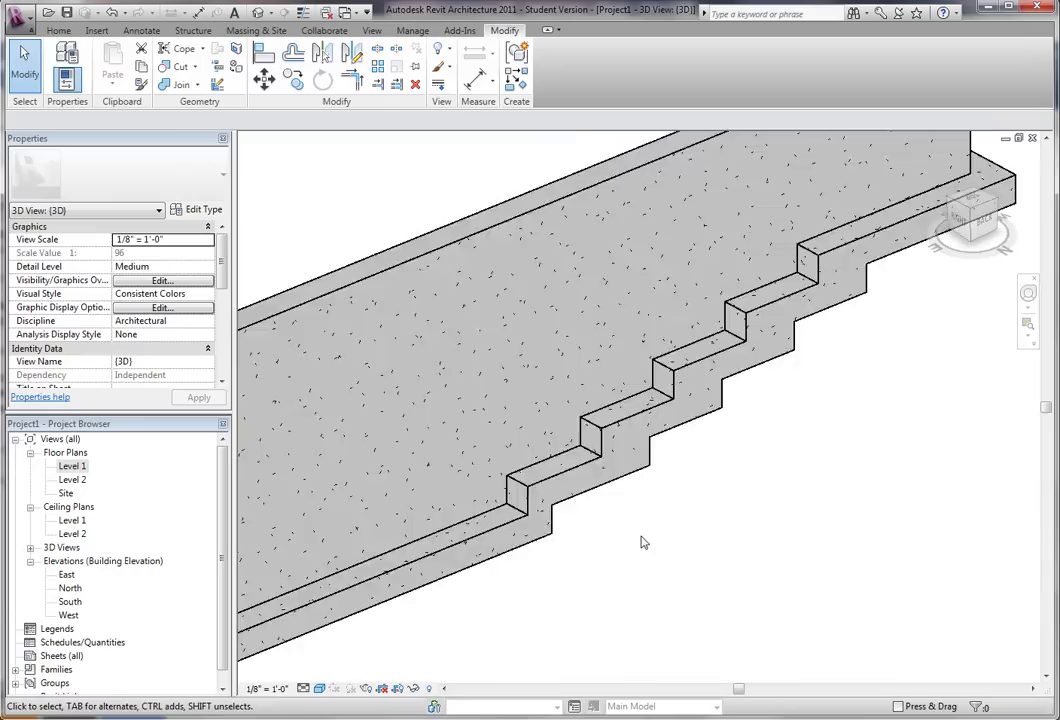
Select the four stepped footing segments and set their type's Foundation Thickness to 2'
left_click(565, 575)
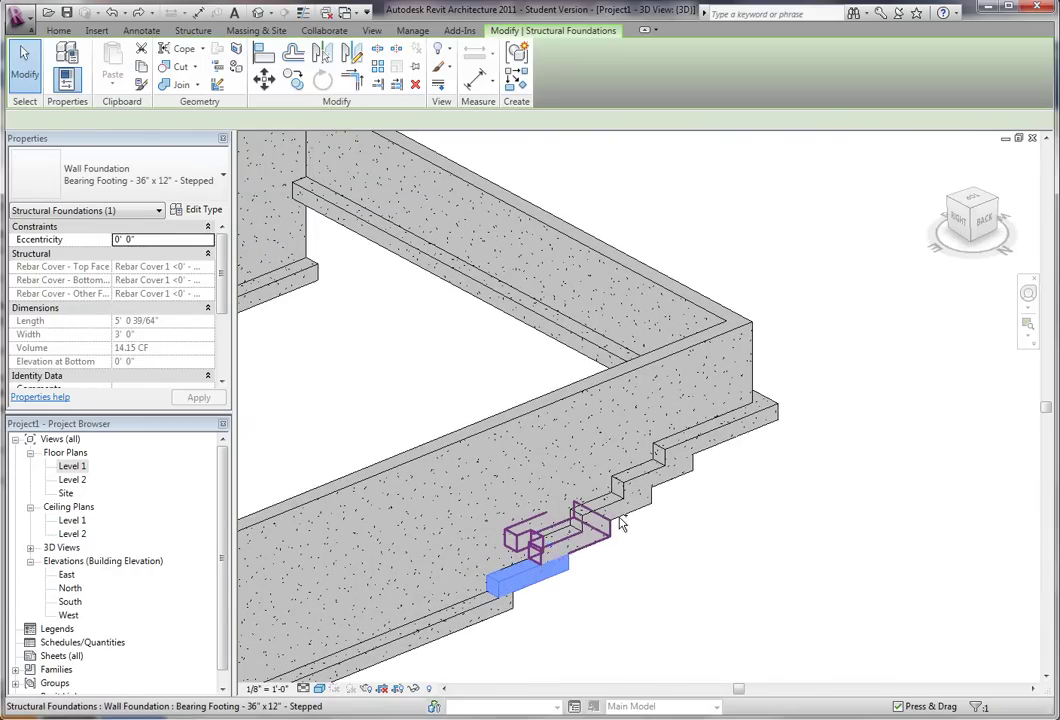
left_click(598, 535, "ctrl")
left_click(651, 507, "ctrl")
left_click(665, 487, "ctrl")
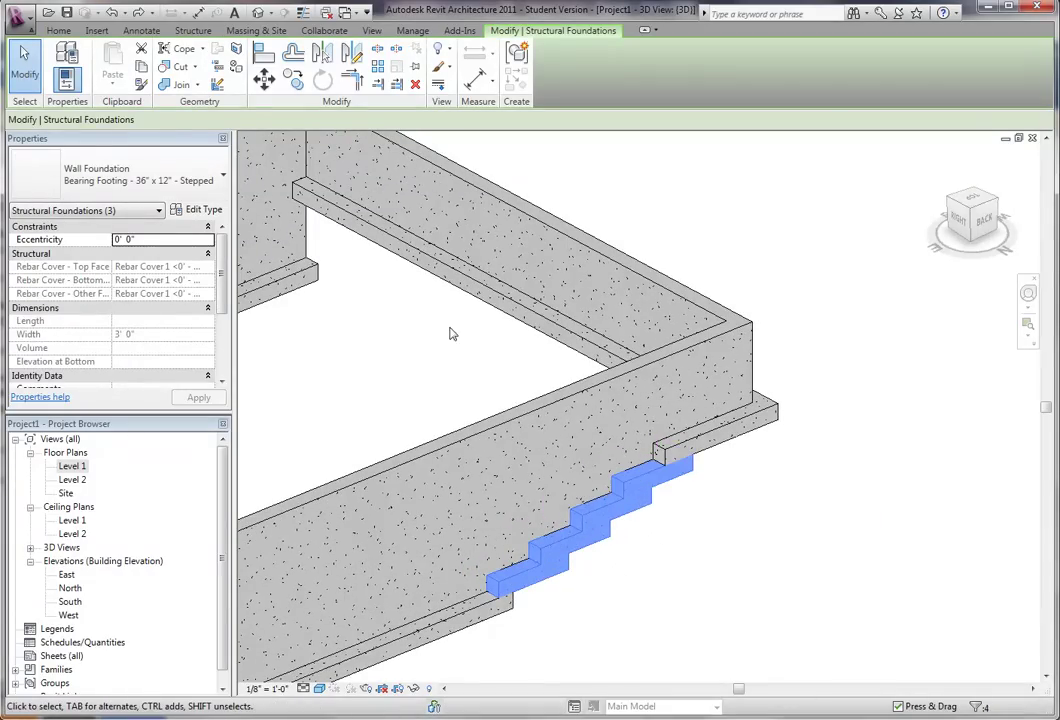
left_click(192, 213)
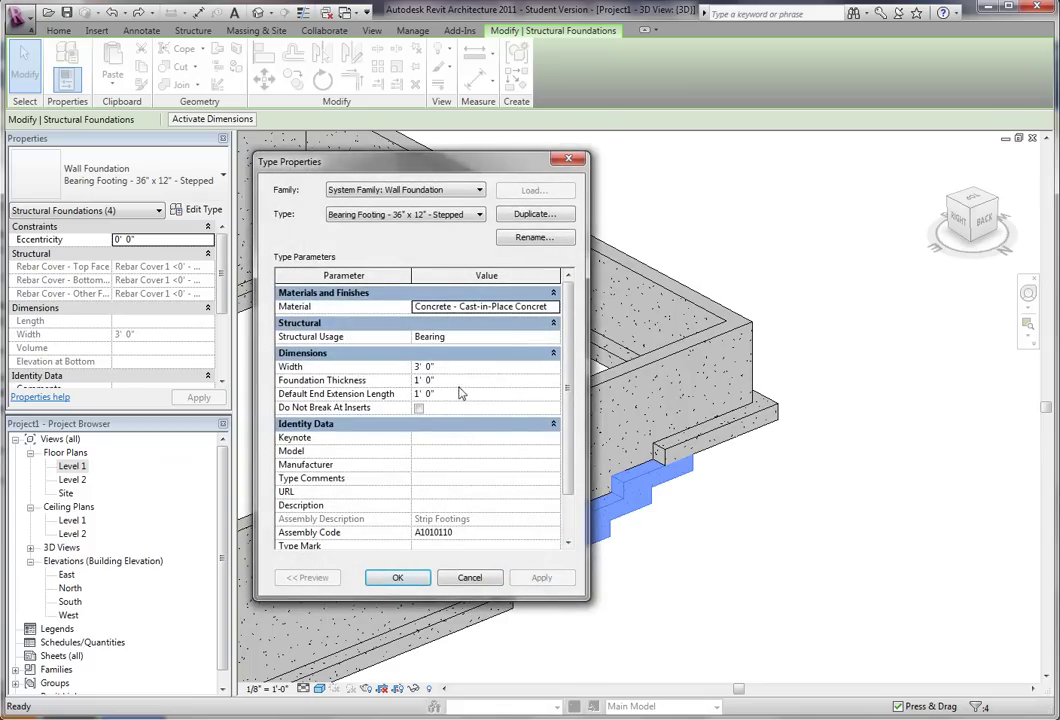
left_click(459, 380)
type("2")
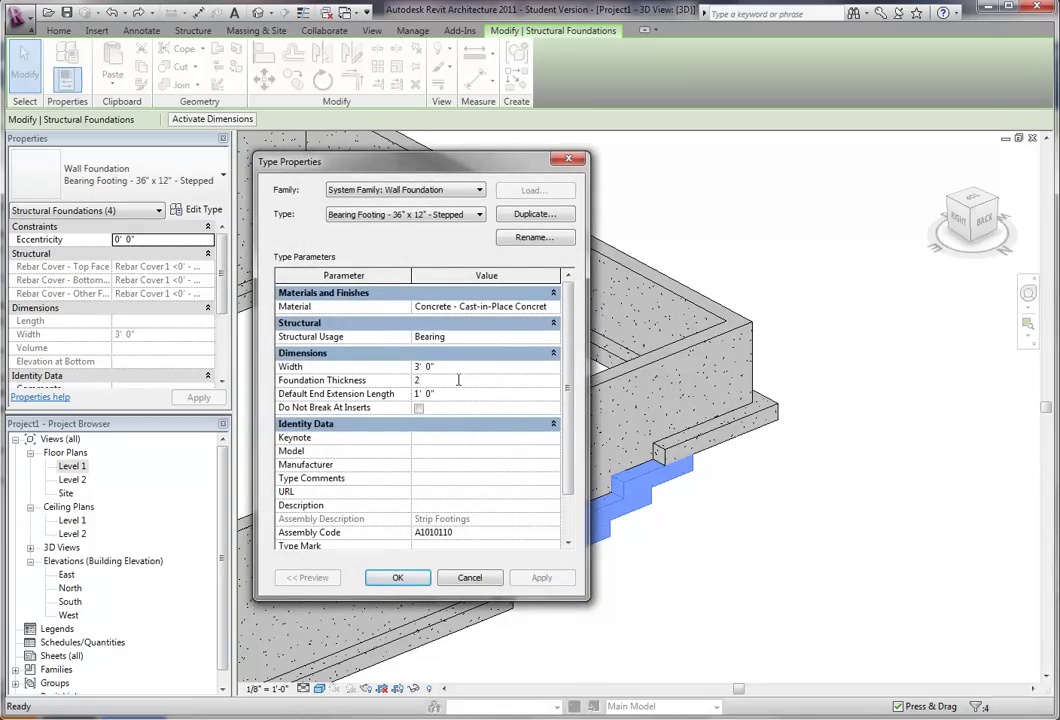
type("'")
left_click(545, 581)
left_click(395, 578)
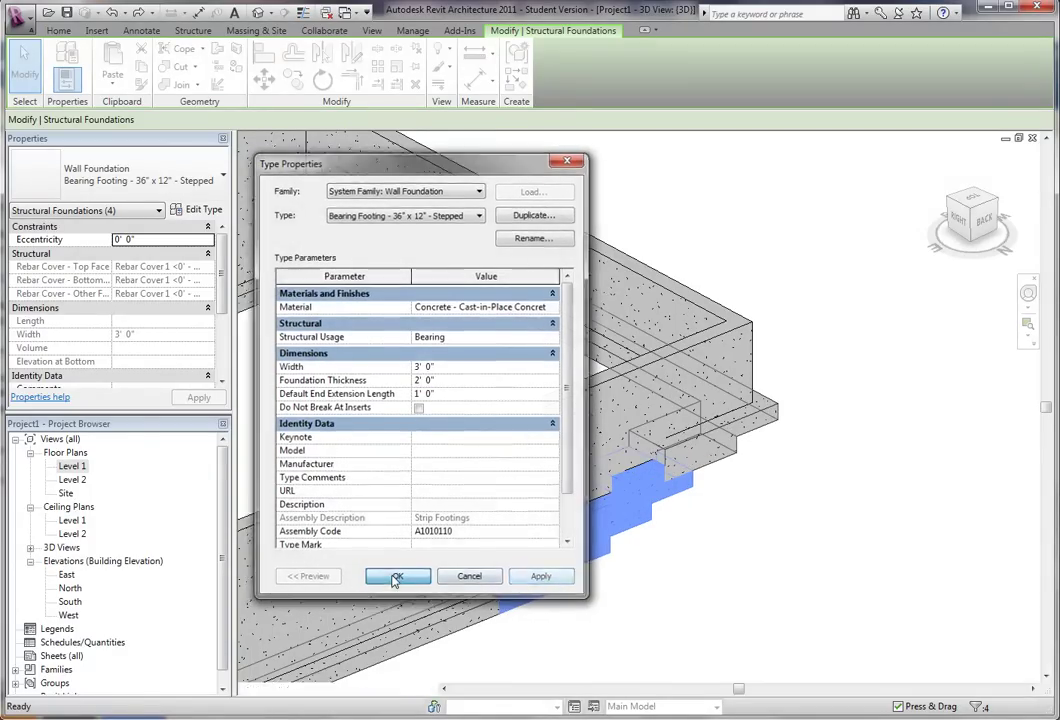
Inspect how the thicker stepped footings meet the adjoining footing, and undo the foundation thickness change
left_click(724, 664)
middle_click_drag(653, 637, 716, 548)
scroll(616, 534, "up", 2)
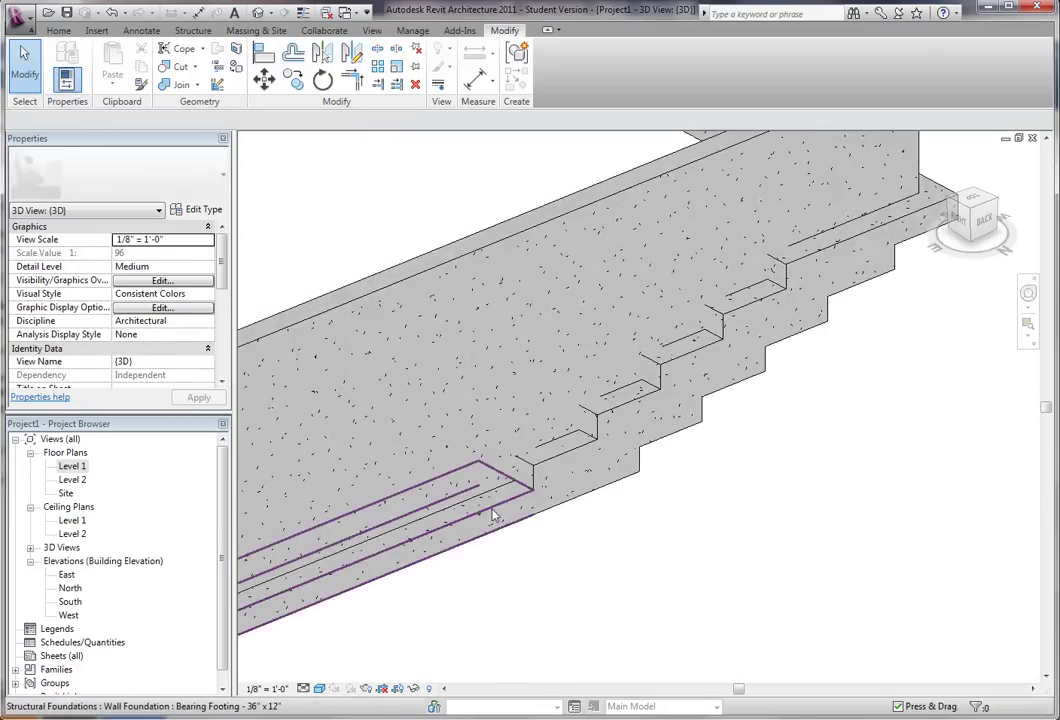
key("ctrl+z")
scroll(661, 548, "down", 2)
middle_click_drag(661, 548, 820, 496)
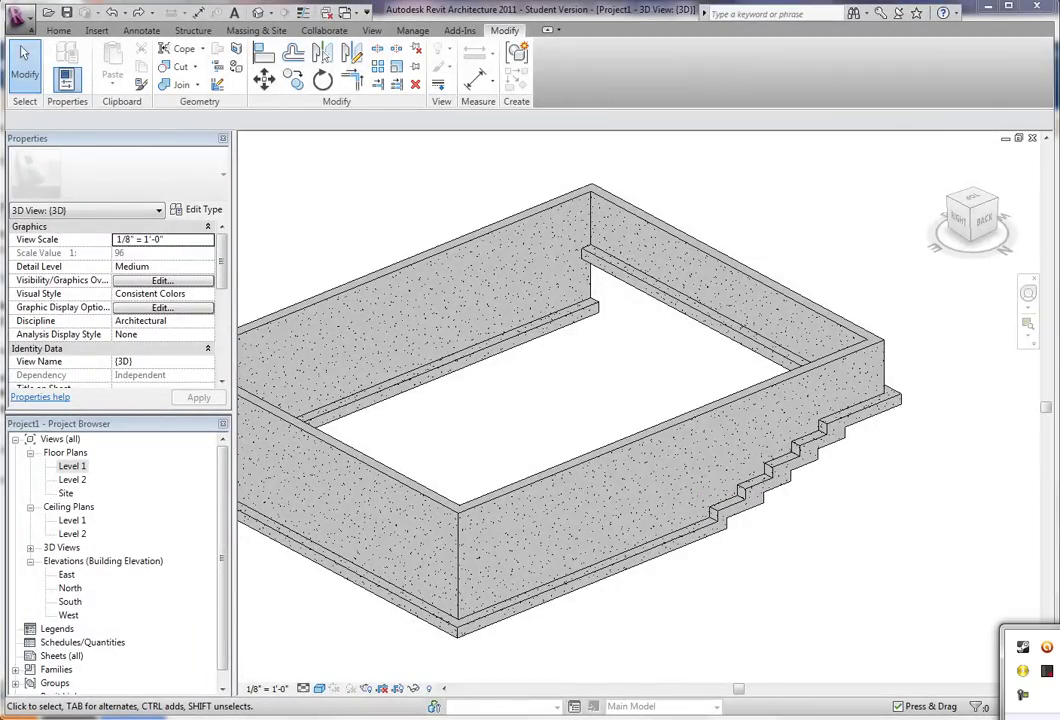
right_click(1022, 694)
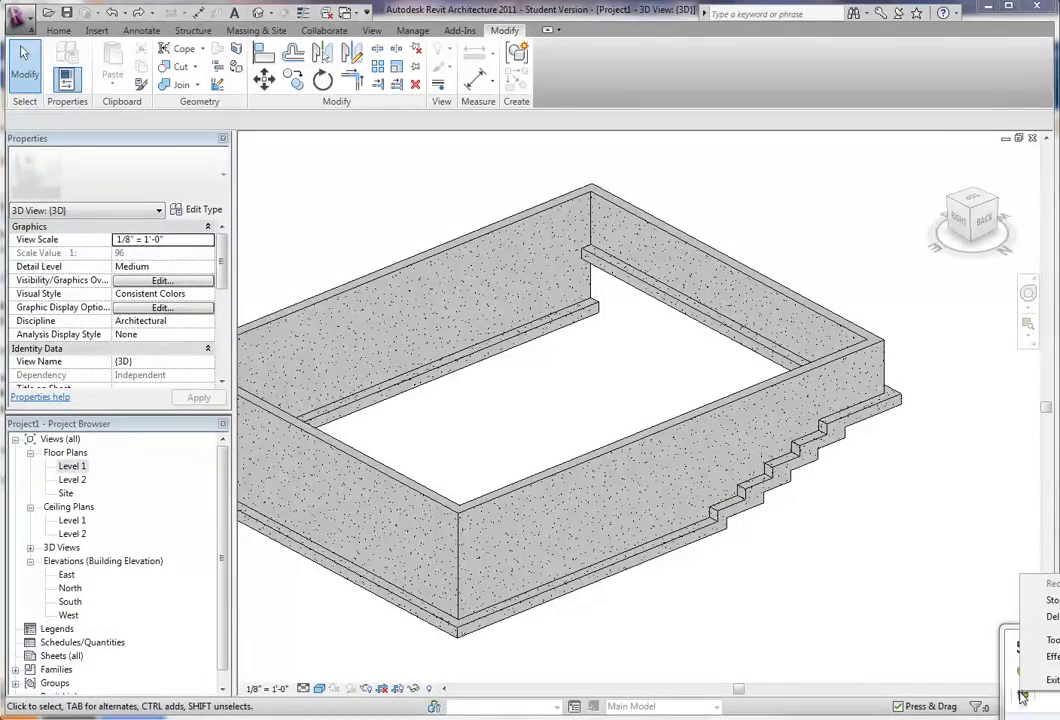